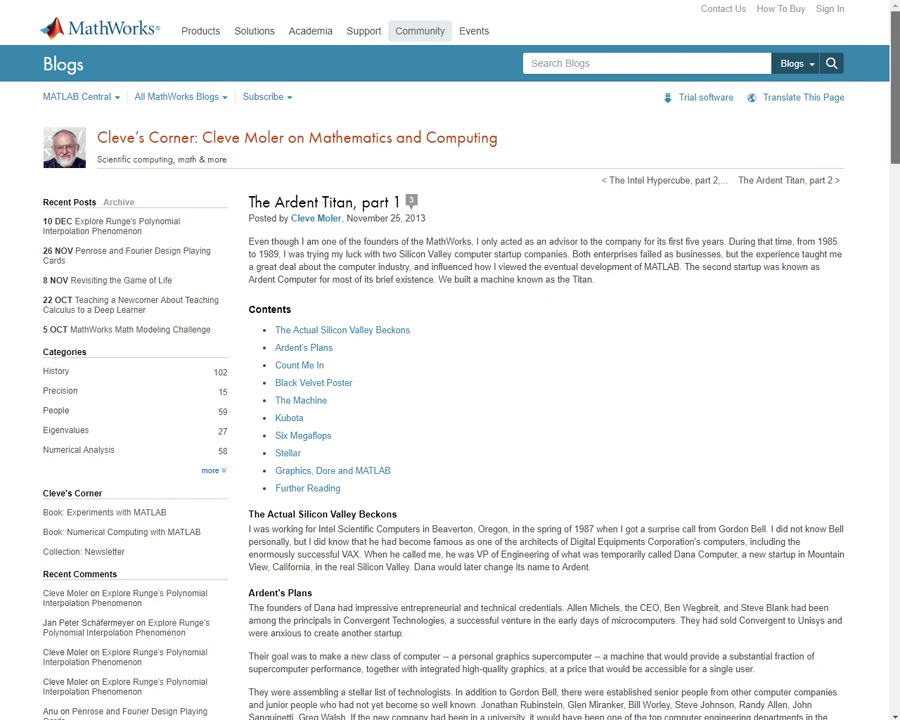
- Read through part 1 past the poster and Titan photo, then open 'The Ardent Titan, part 2'
scroll(450, 400, "down", 1)
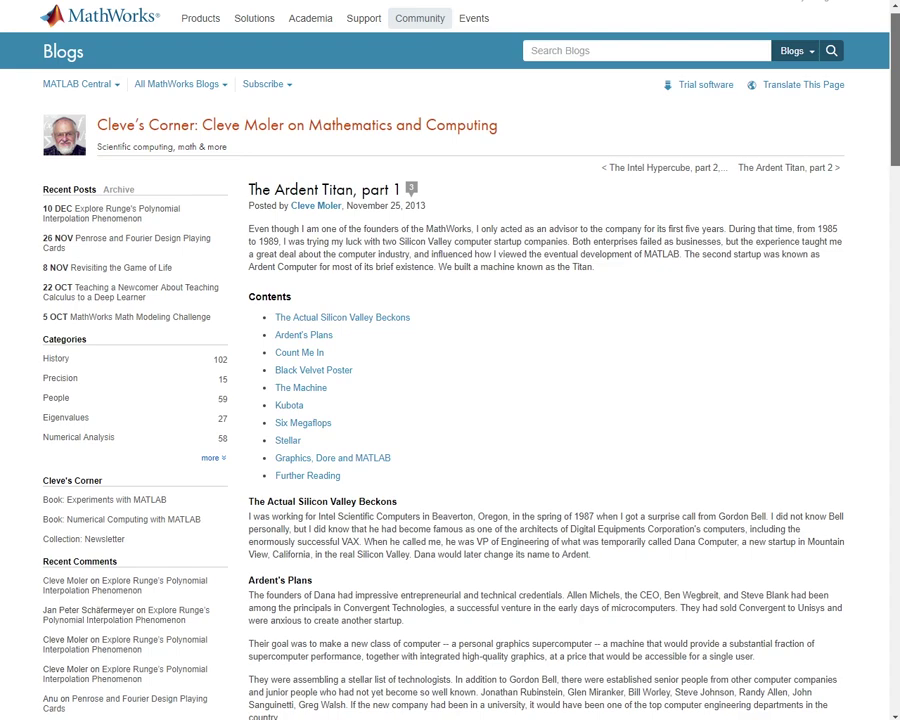
scroll(450, 400, "down", 3)
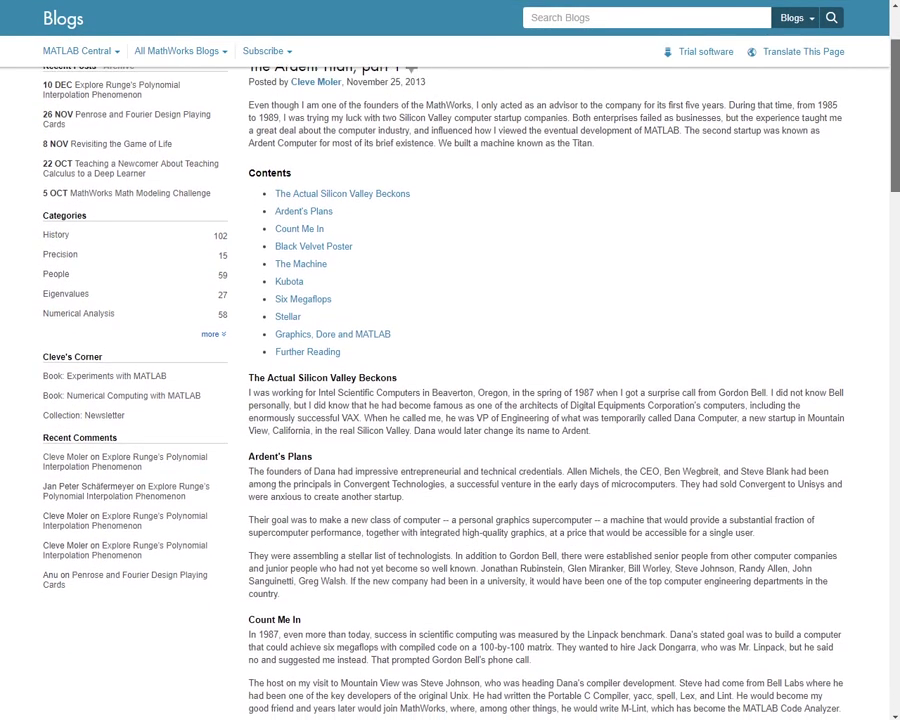
scroll(450, 400, "down", 1)
scroll(450, 400, "down", 3)
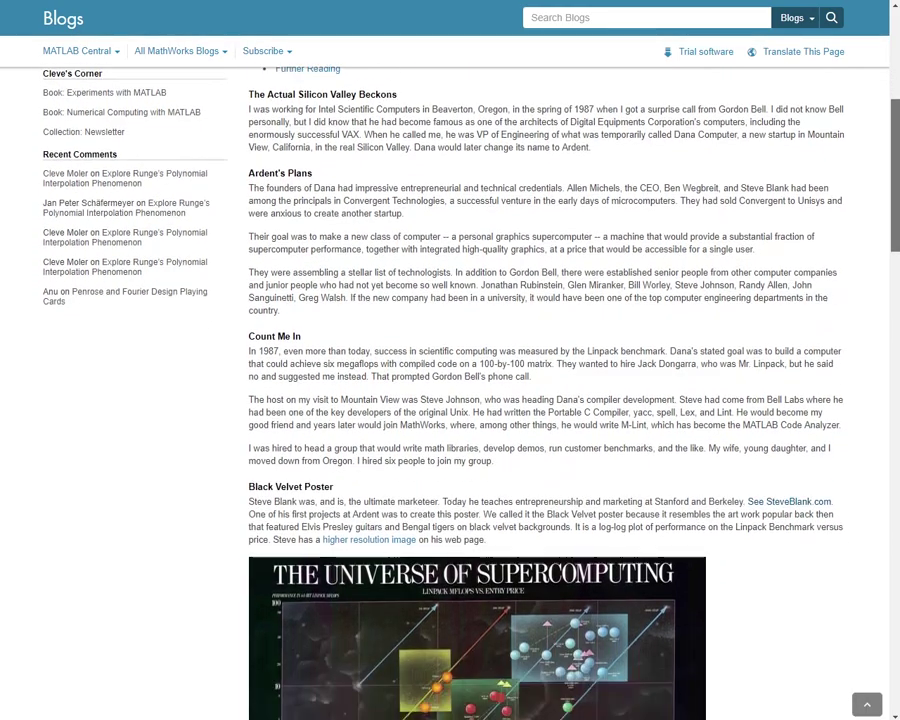
scroll(450, 400, "down", 3)
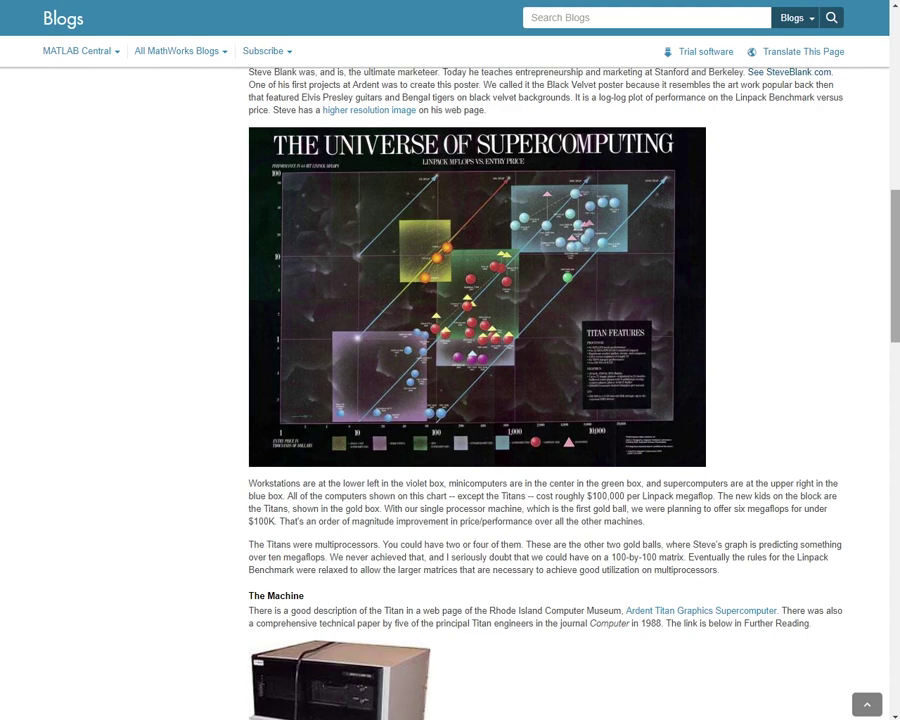
scroll(477, 390, "down", 4)
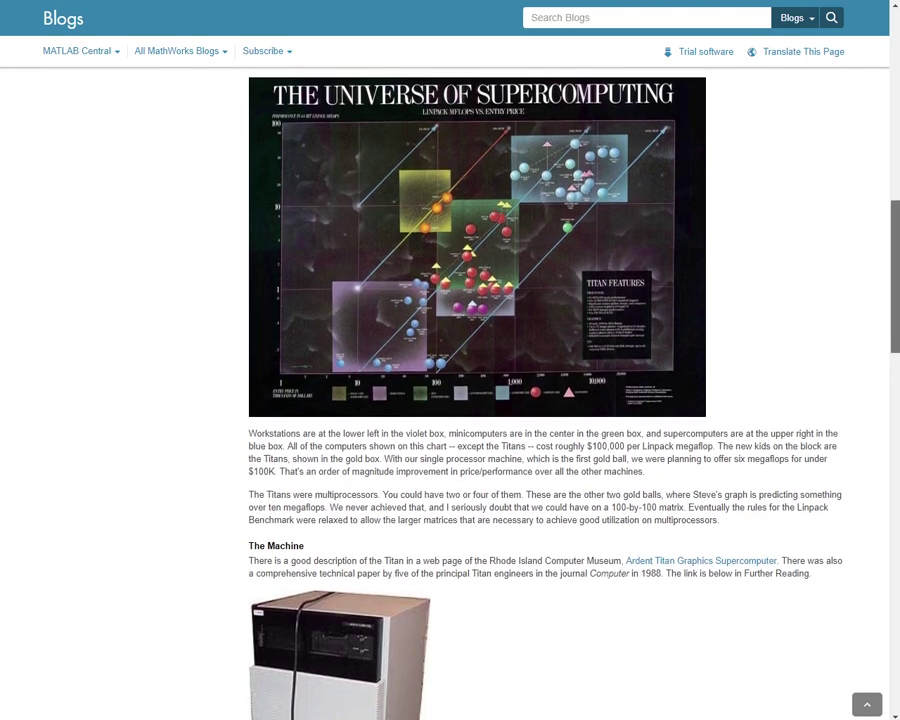
scroll(477, 390, "down", 3)
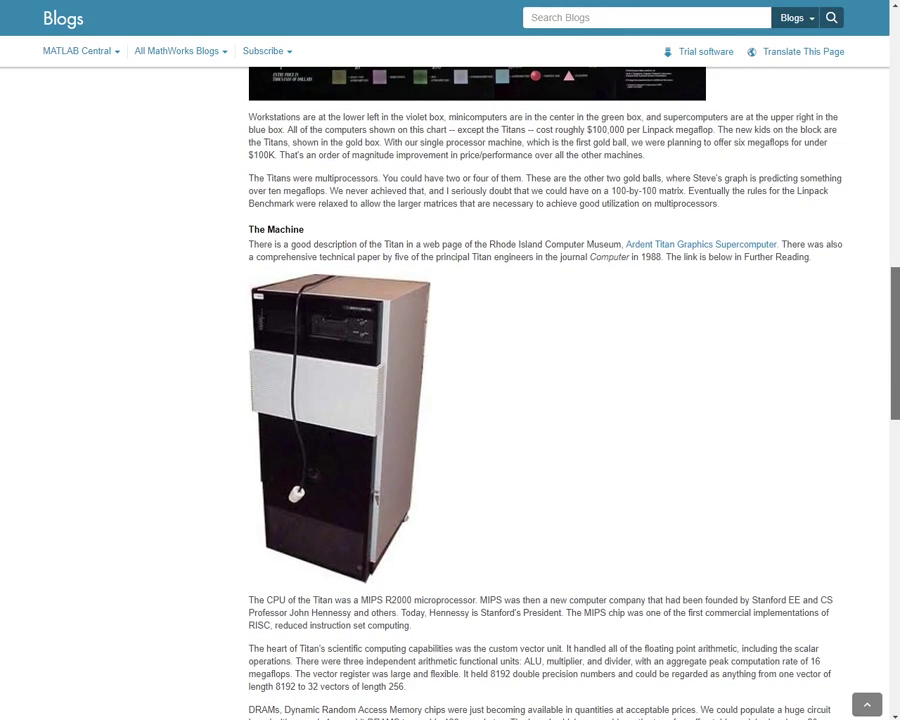
key("F5")
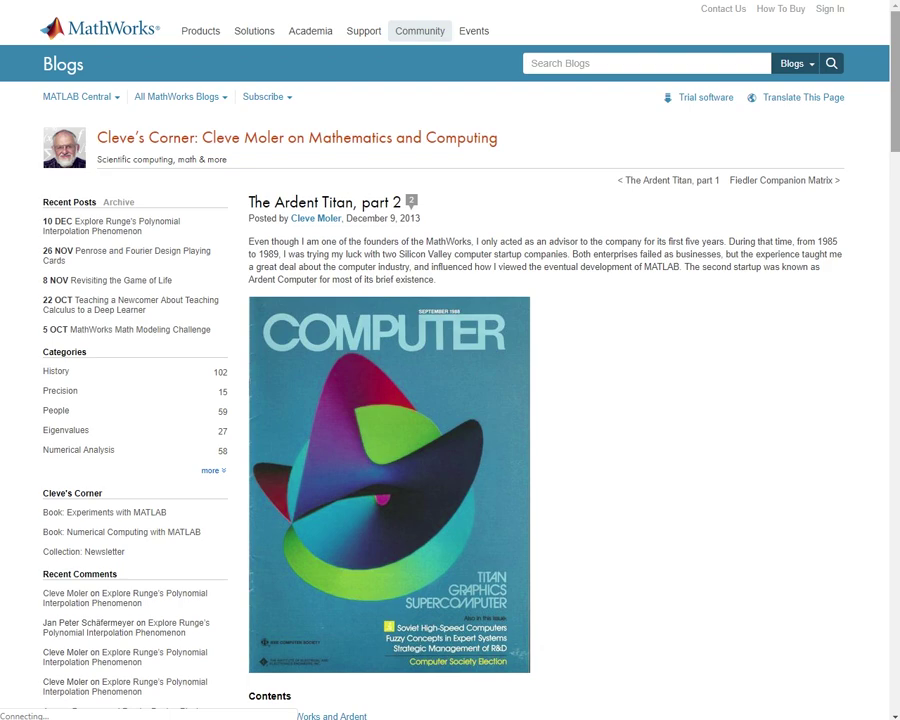
- Scroll part 2 past Contents and Matrix Laboratory to the Dore section's membrane surf-plot image
scroll(450, 400, "down", 3)
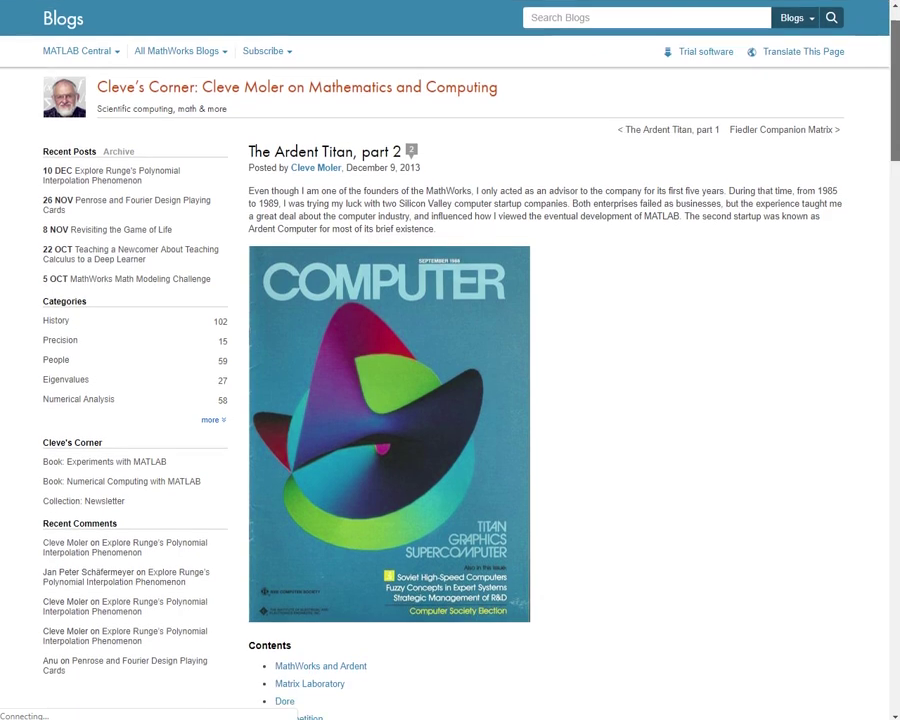
scroll(450, 400, "down", 6)
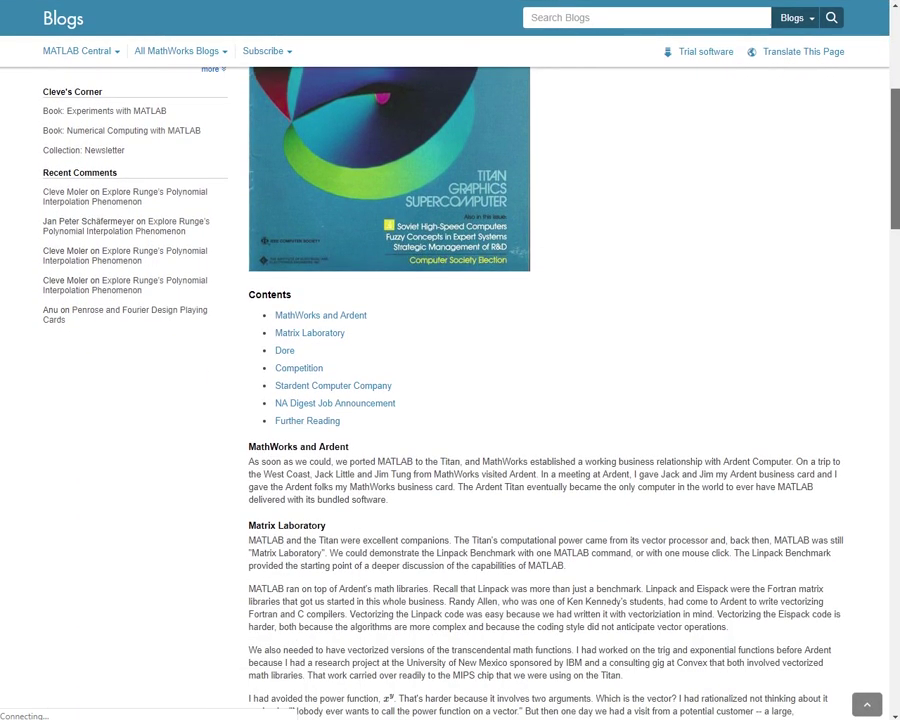
scroll(450, 400, "down", 1)
scroll(450, 400, "down", 3)
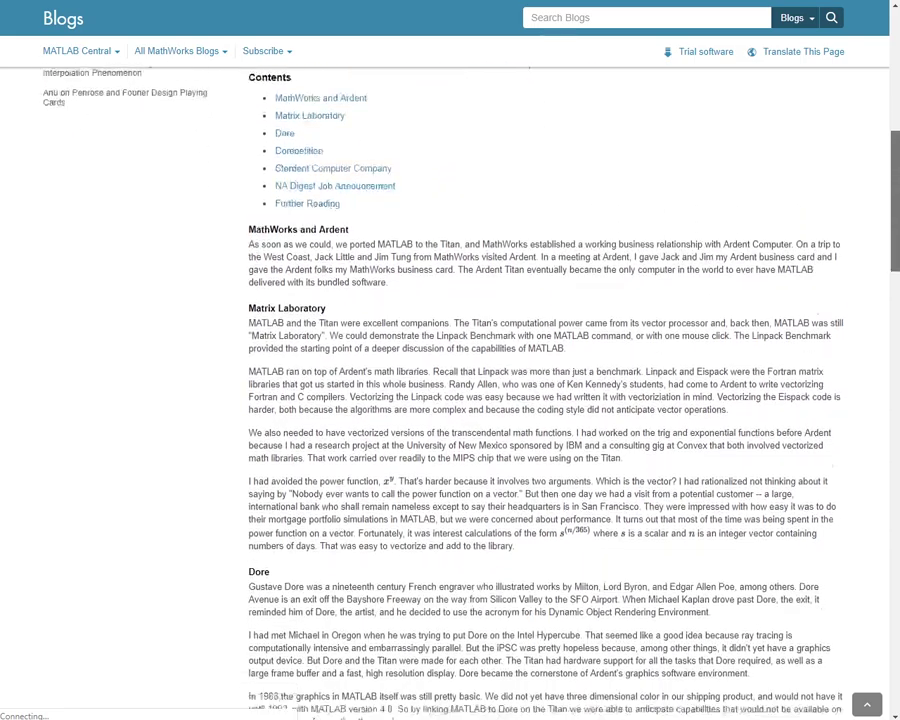
scroll(450, 400, "down", 5)
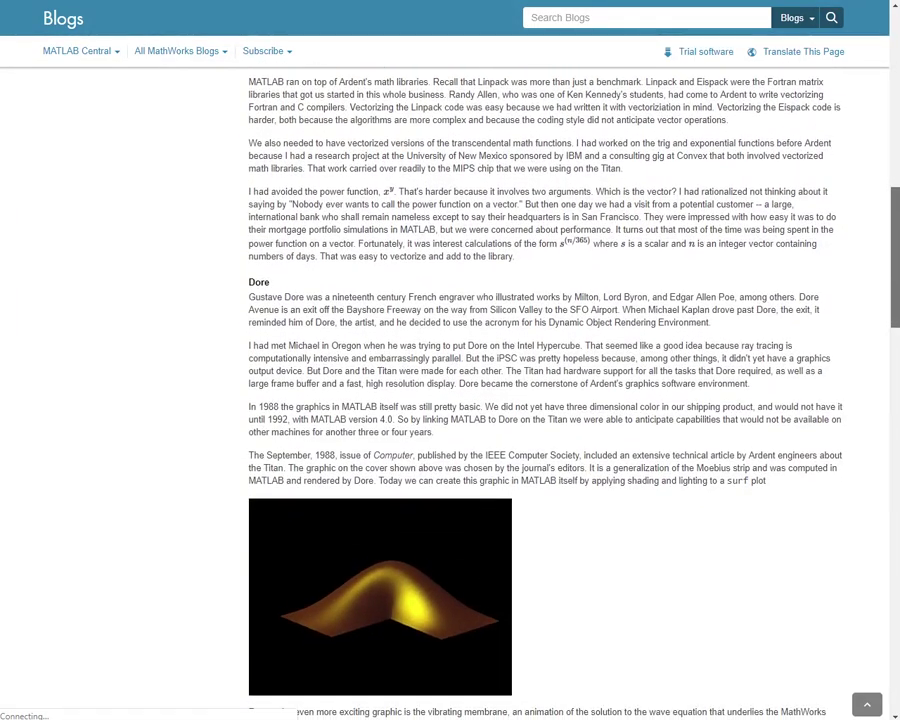
scroll(450, 400, "down", 5)
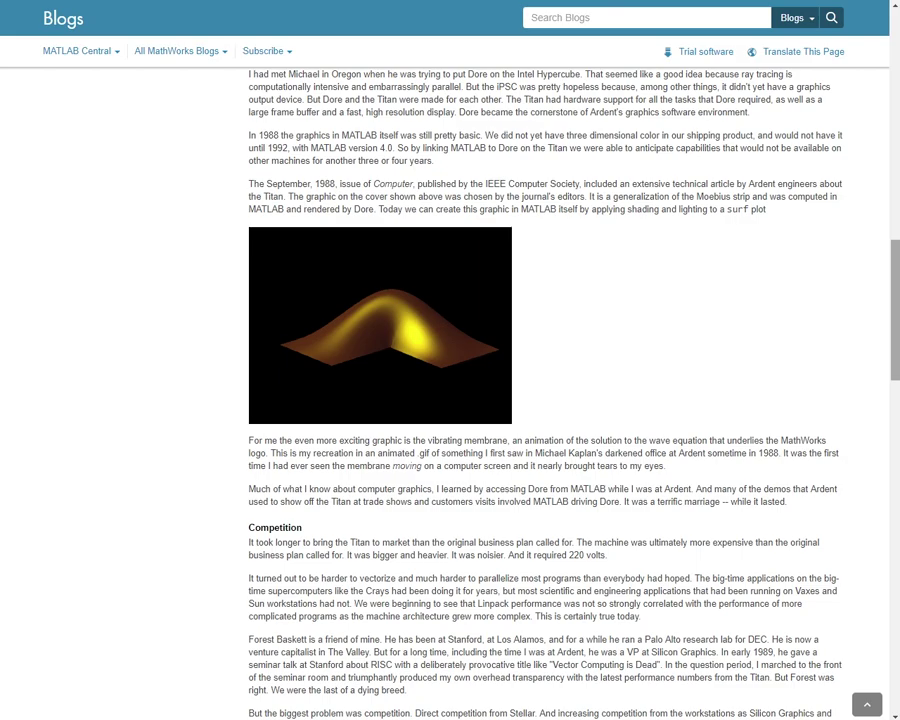
scroll(545, 390, "down", 2)
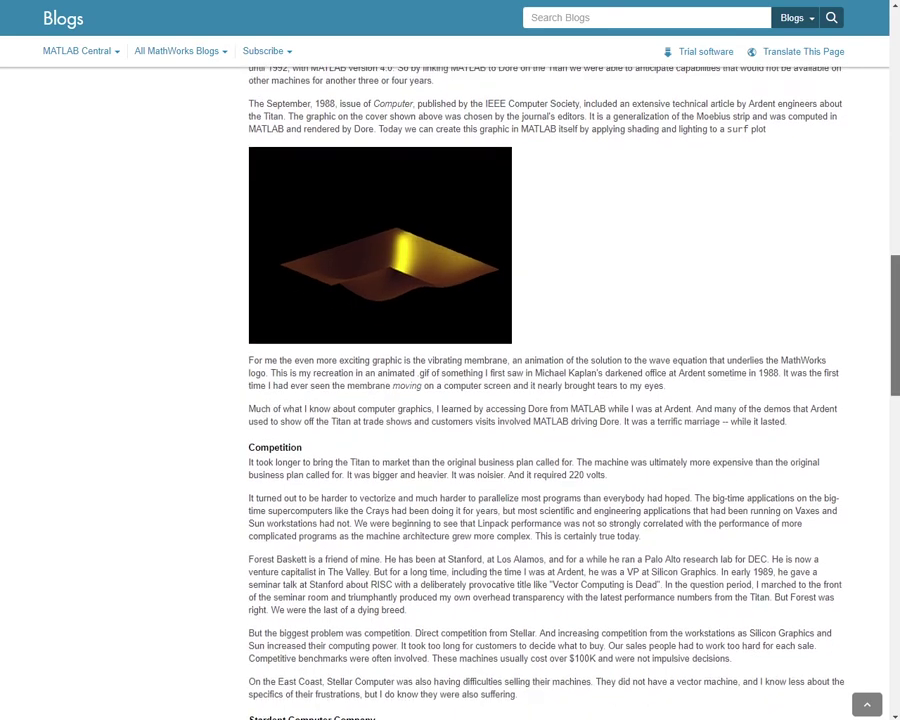
scroll(545, 390, "down", 3)
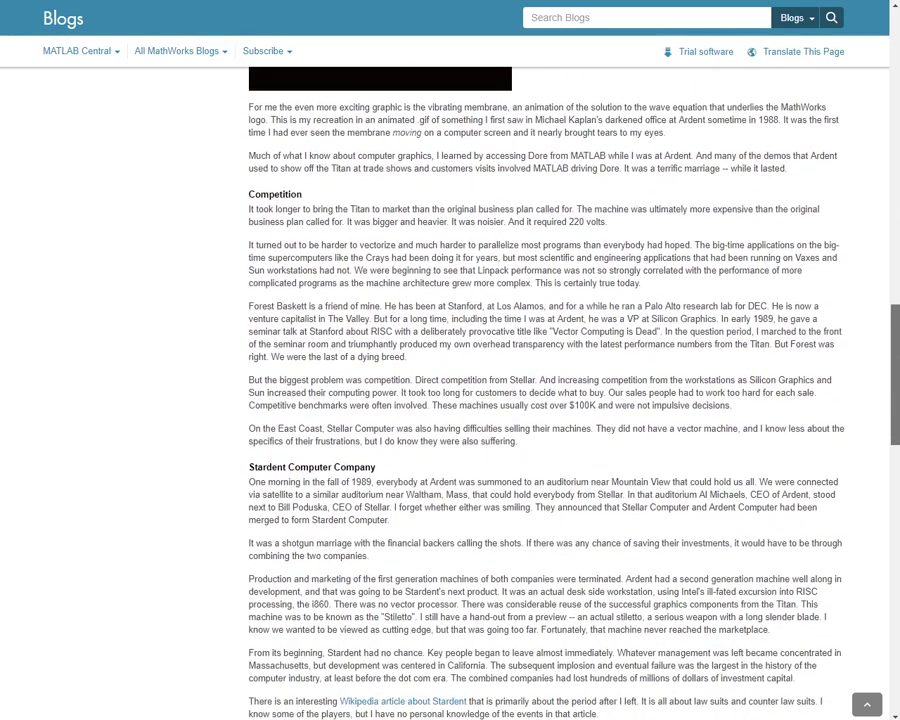
scroll(545, 390, "down", 5)
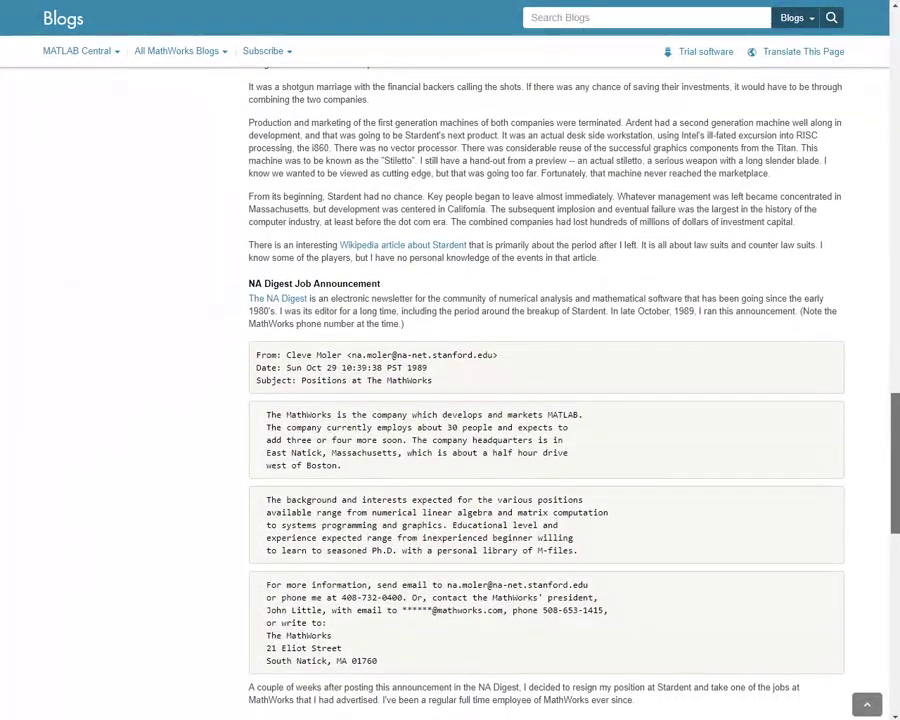
scroll(545, 390, "down", 5)
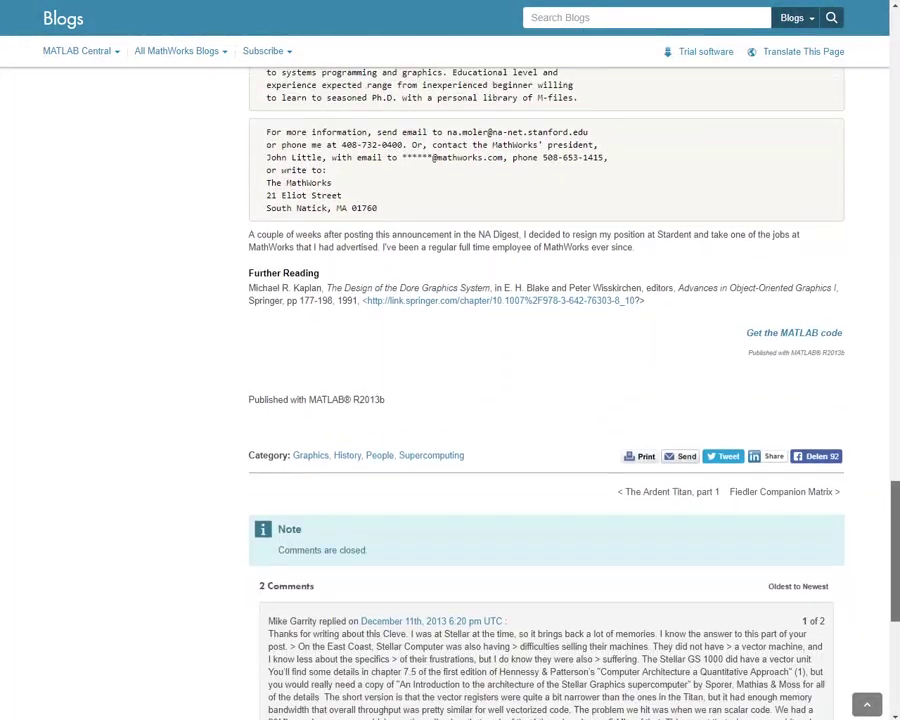
scroll(545, 390, "up", 15)
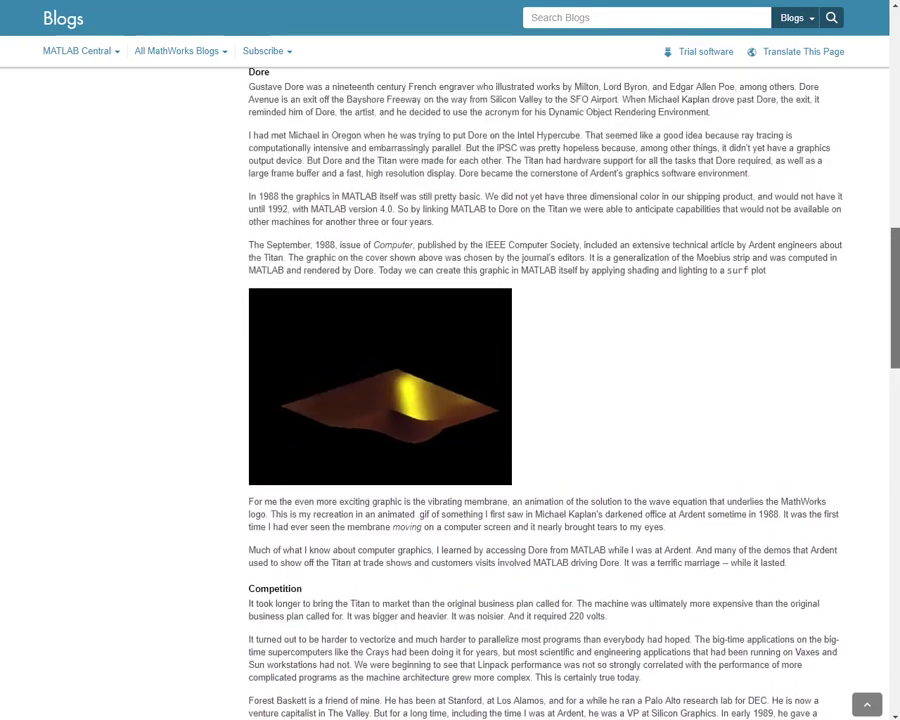
scroll(545, 390, "up", 1)
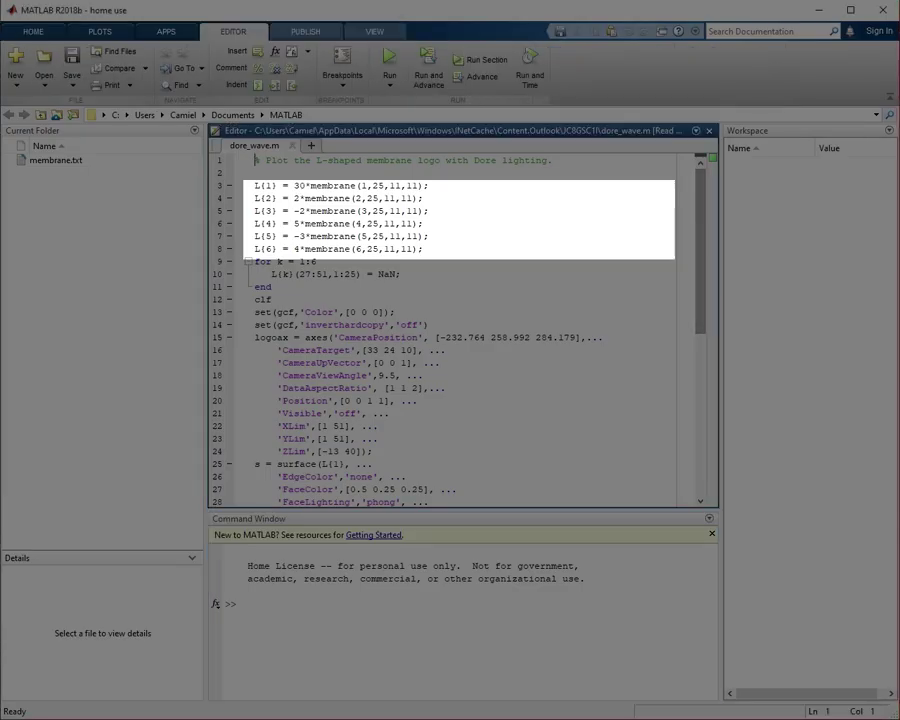
- Scroll dore_wave.m down to the while loop at lines 42–55 updating the surface zdata
scroll(460, 330, "down", 2)
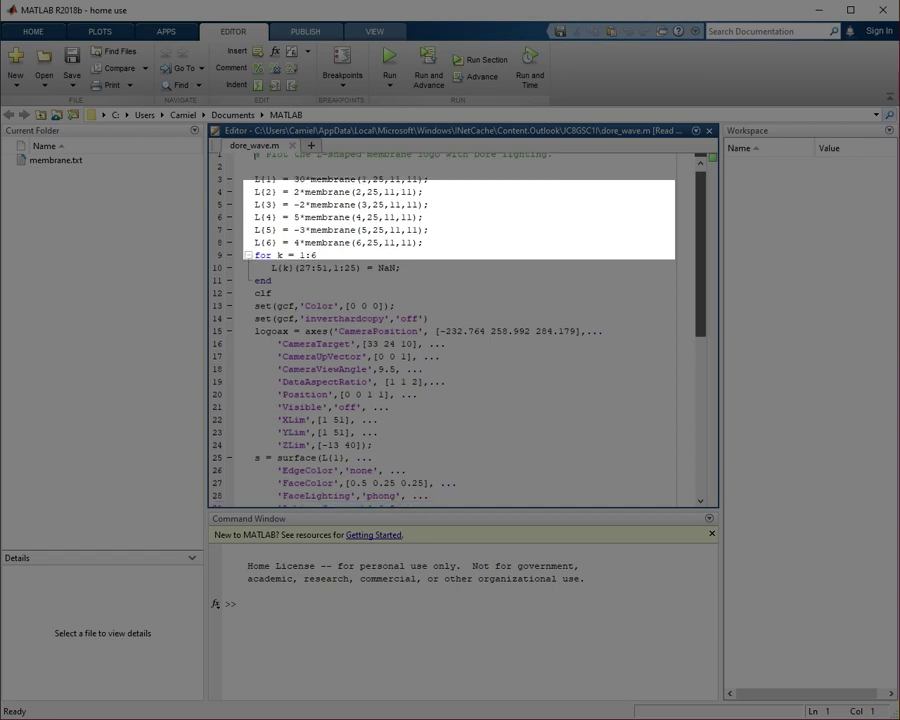
scroll(460, 330, "down", 3)
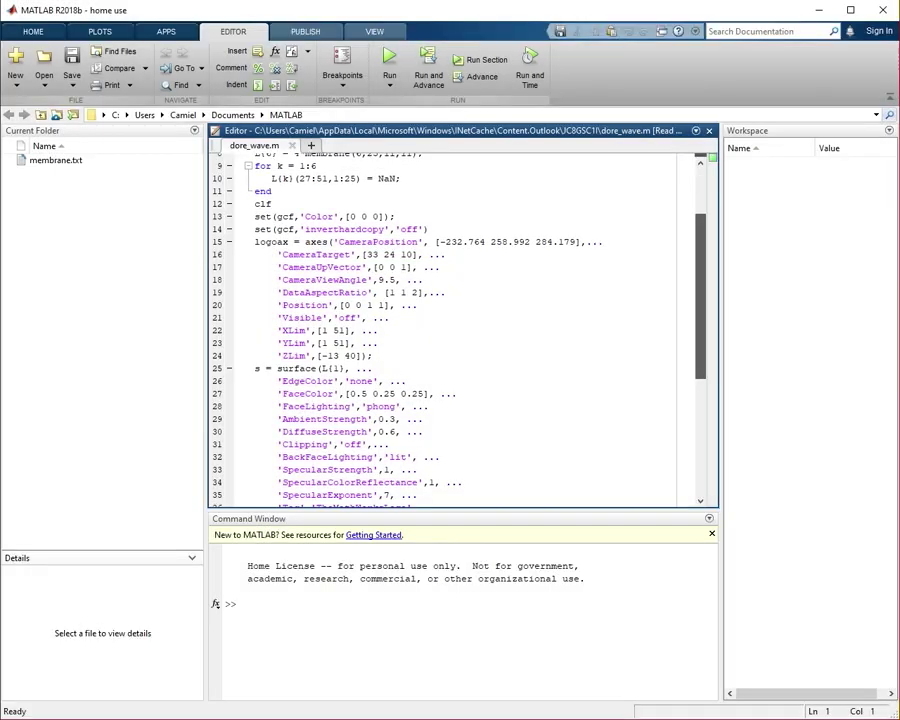
scroll(460, 330, "down", 4)
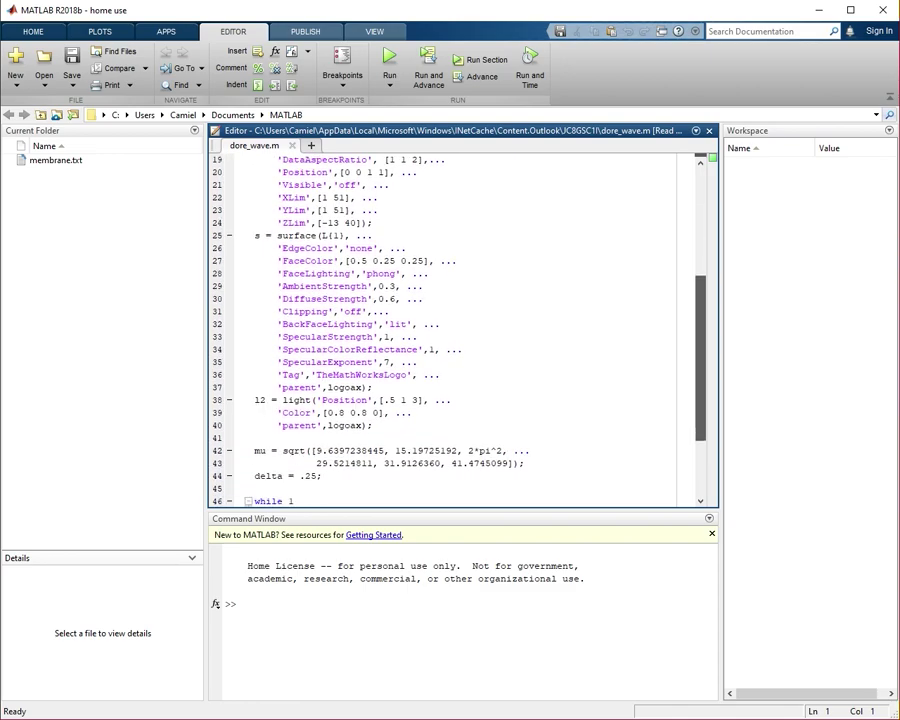
scroll(460, 330, "down", 1)
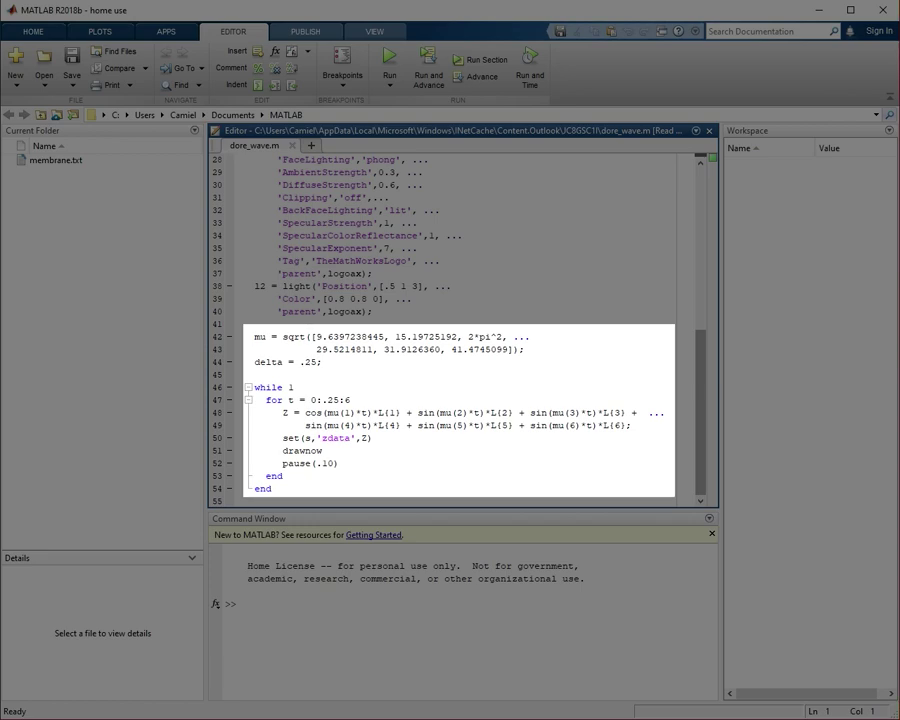
- Run dore_wave so Figure 1 animates the brown L-shaped membrane on black
key("F5")
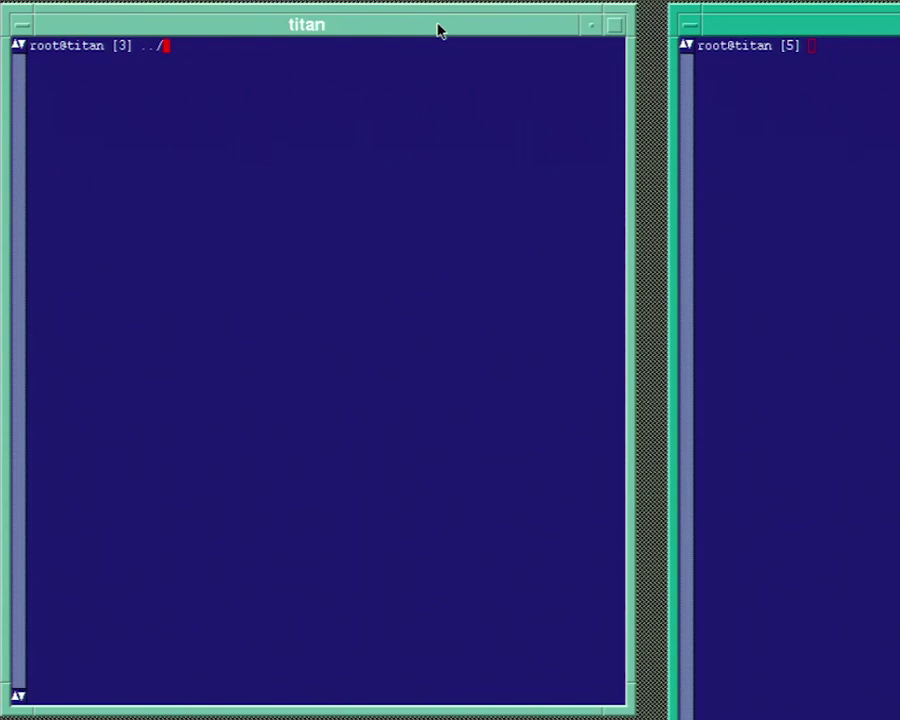
- Run ../bin/dormat in the left xterm, then ./matlab on the right, placing its 500x500 graphics window
type("bin/dormat")
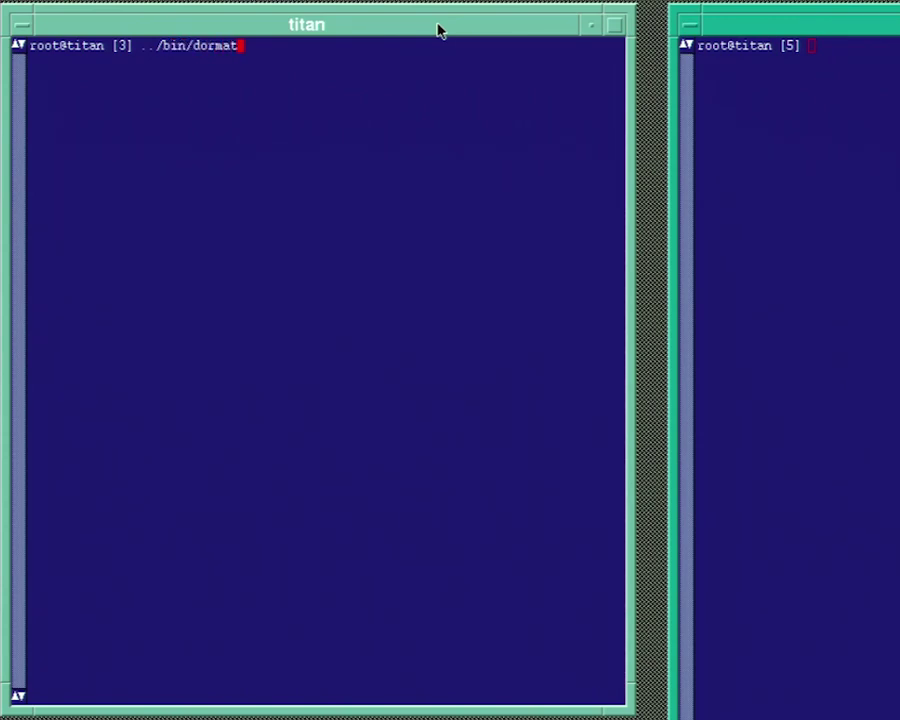
key("Return")
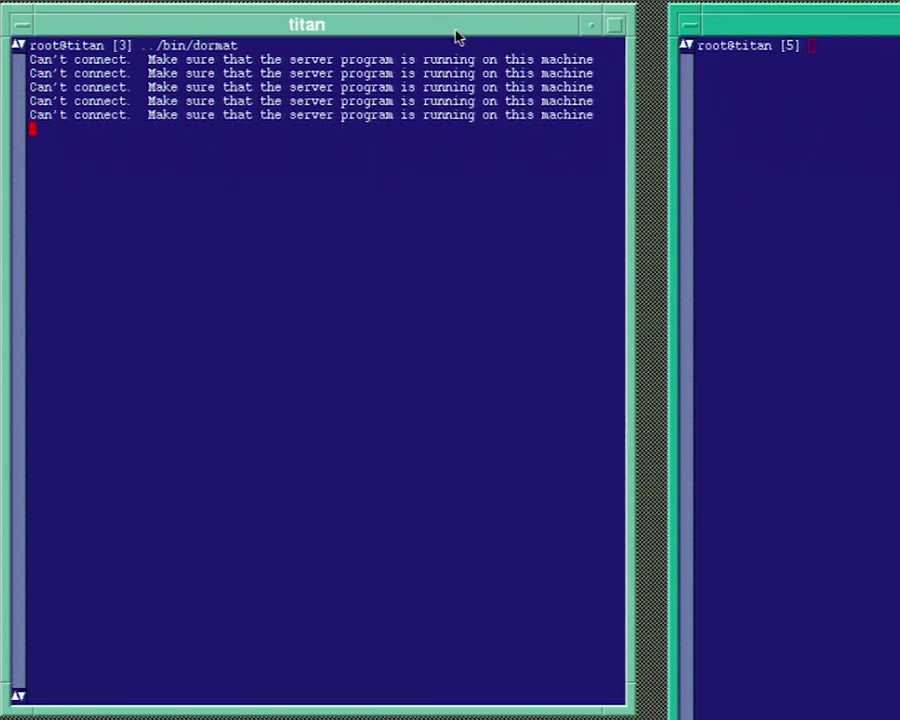
left_click(683, 24)
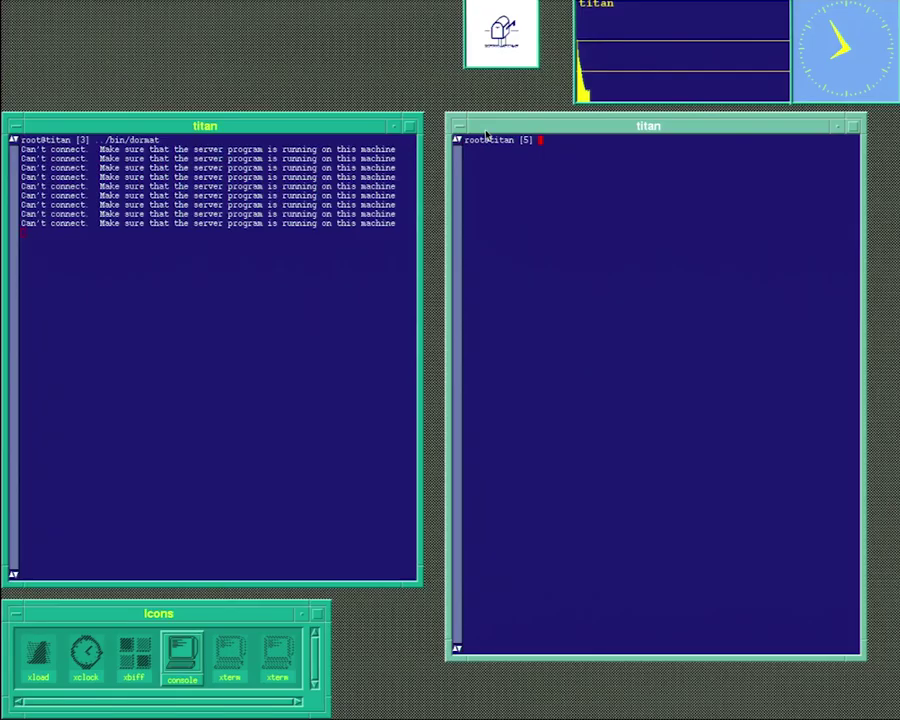
type(".")
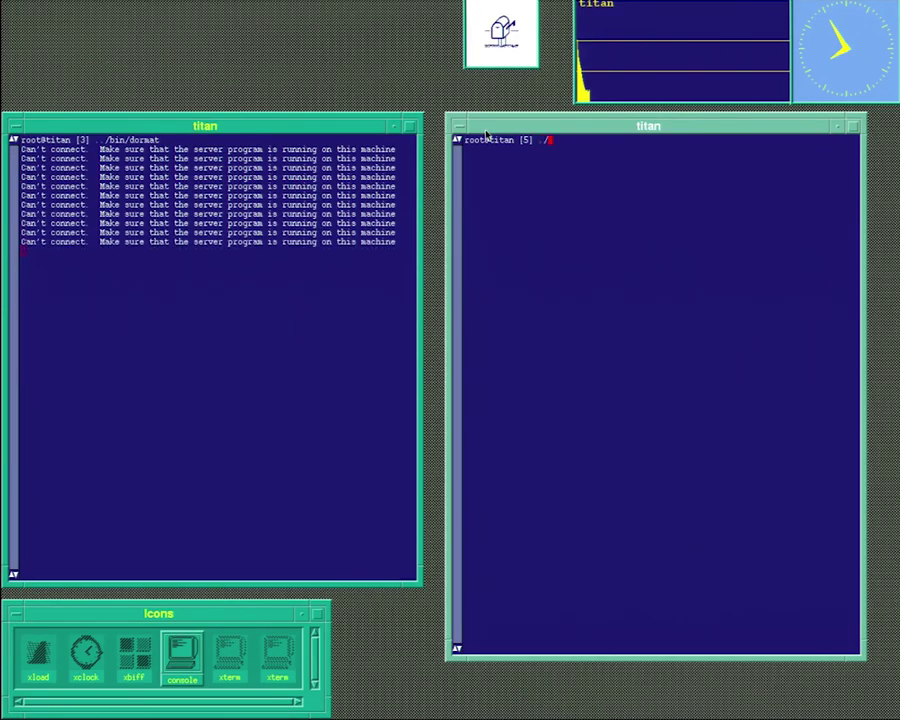
key("BackSpace")
type("./matlab")
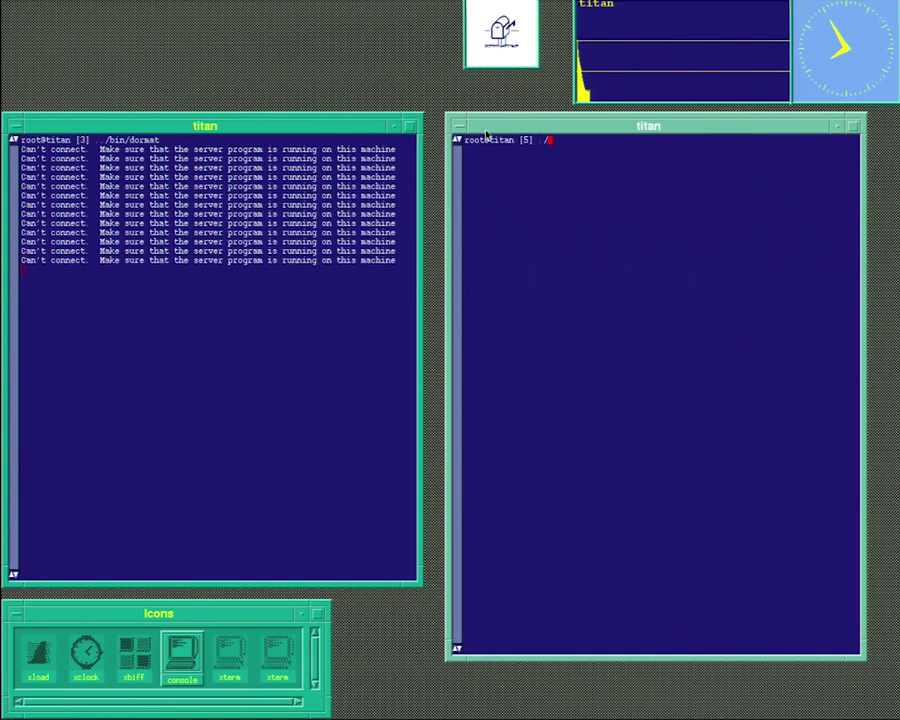
key("Return")
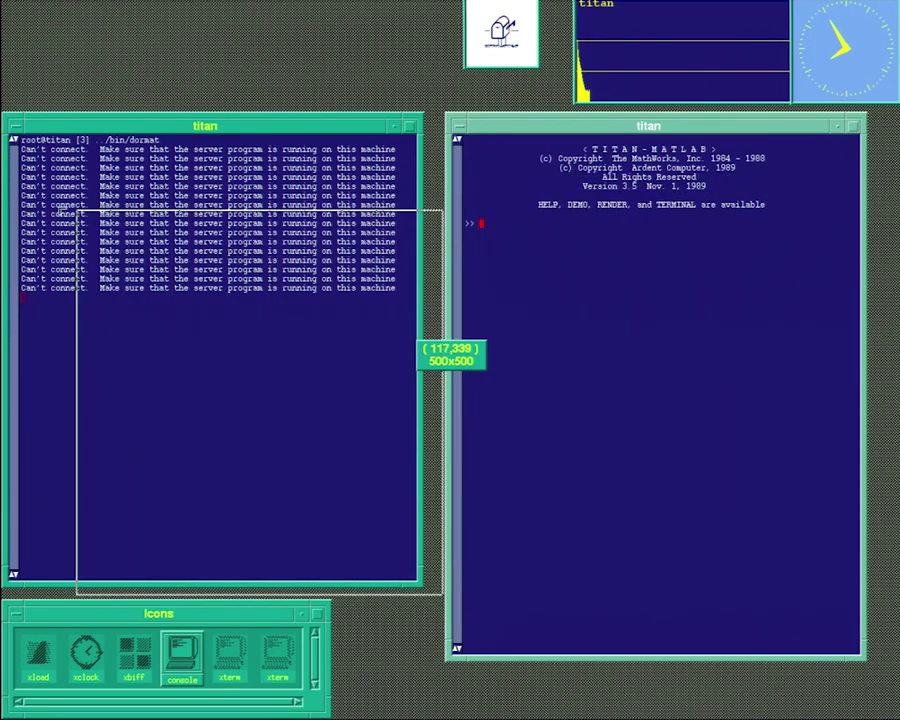
left_click(31, 176)
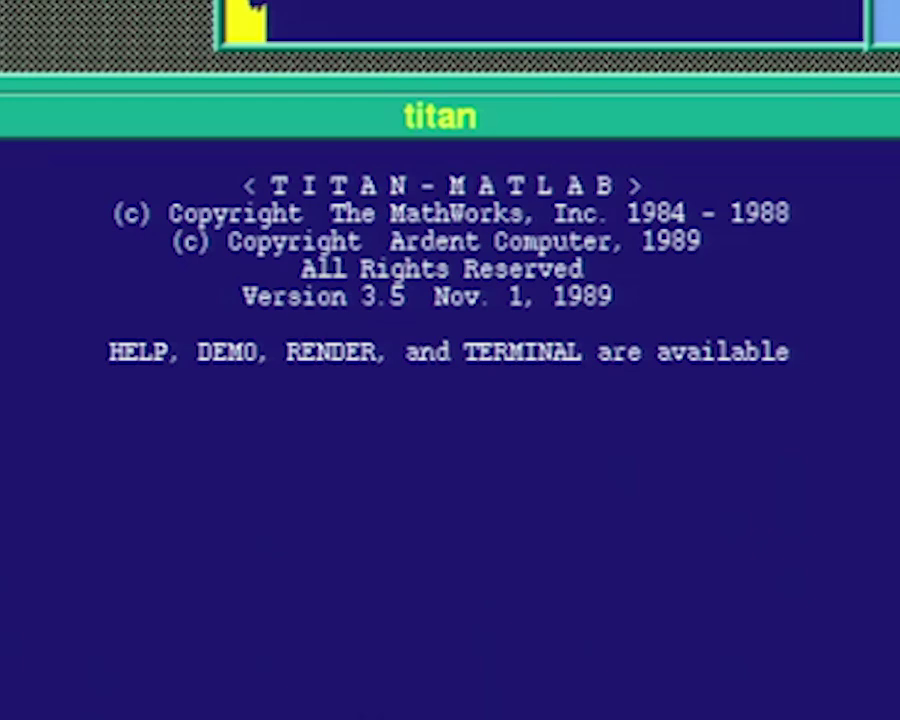
- Run demo 7, the 3-d mesh surfaces, to draw the sin(r)/r sombrero mesh
type("demo")
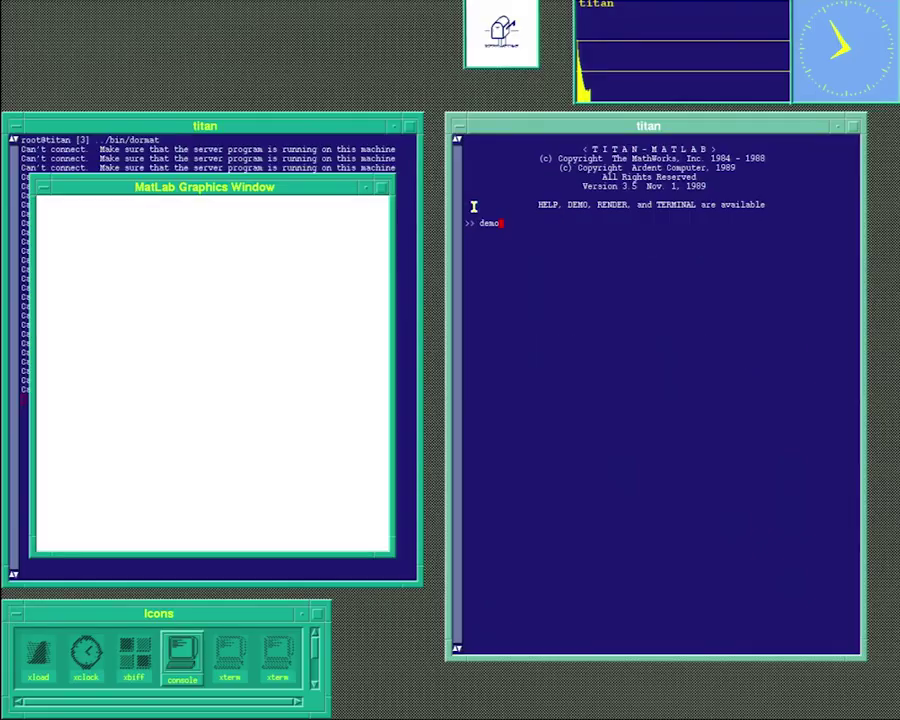
key("Return")
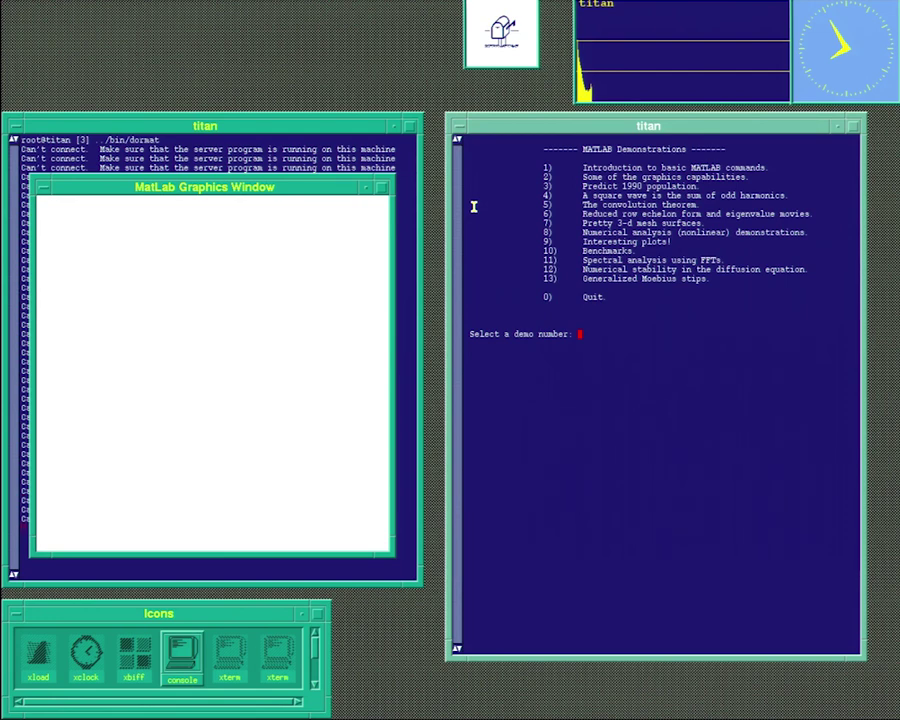
type("7")
key("Return")
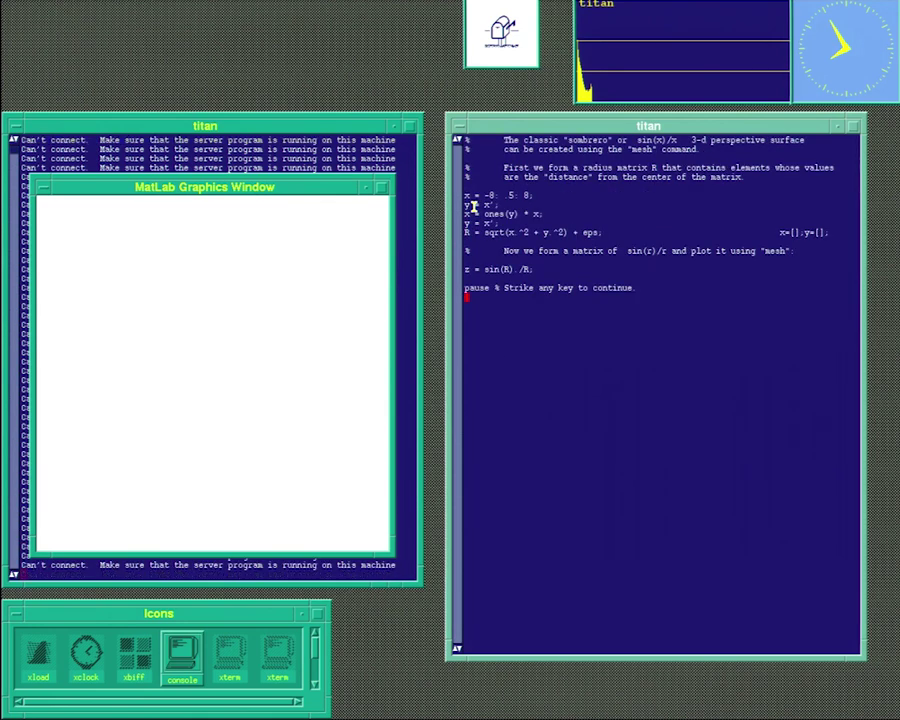
key("Return")
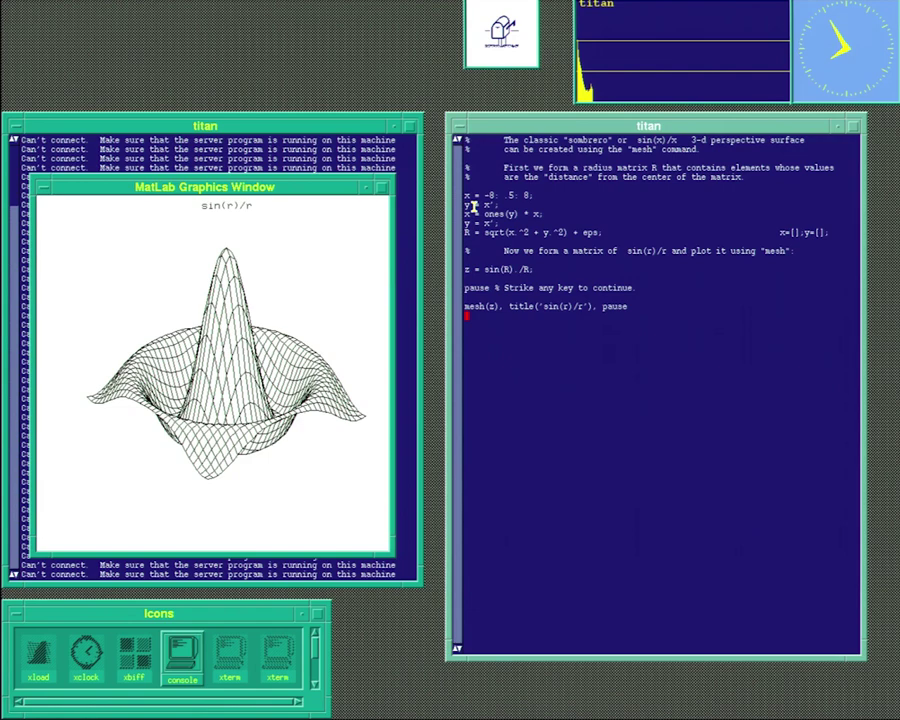
- Continue the demo so render(z,z) shows the sombrero as a spinning color-shaded Dore surface
key("Return")
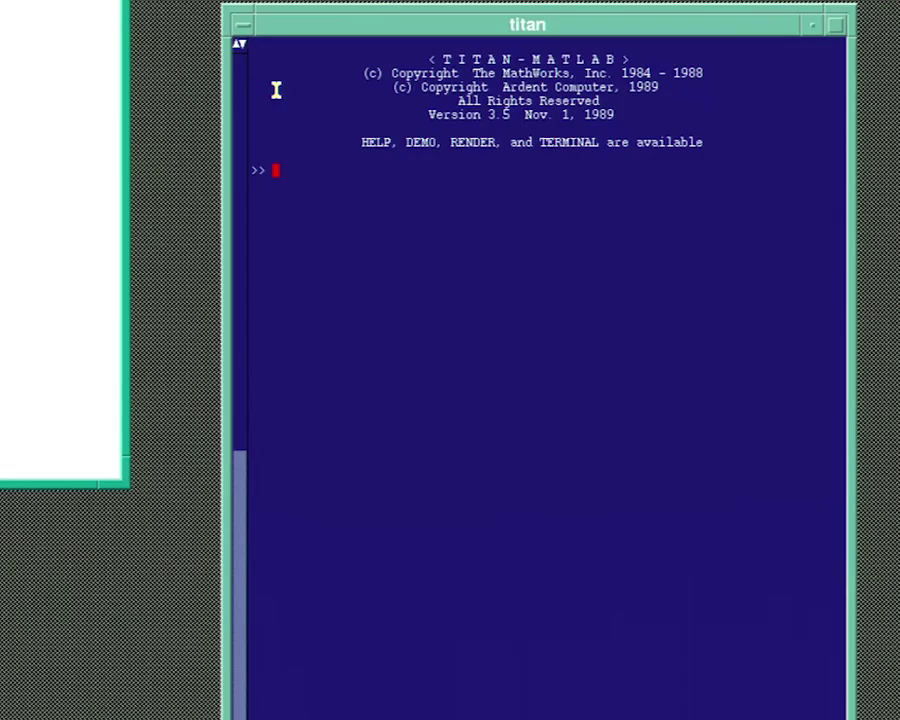
- Enter L(1) = membrane(1,25,11,11), hit the missing-operator error, and begin retyping it as L1 = membrane(1,…)
type("L(1) = membrane(")
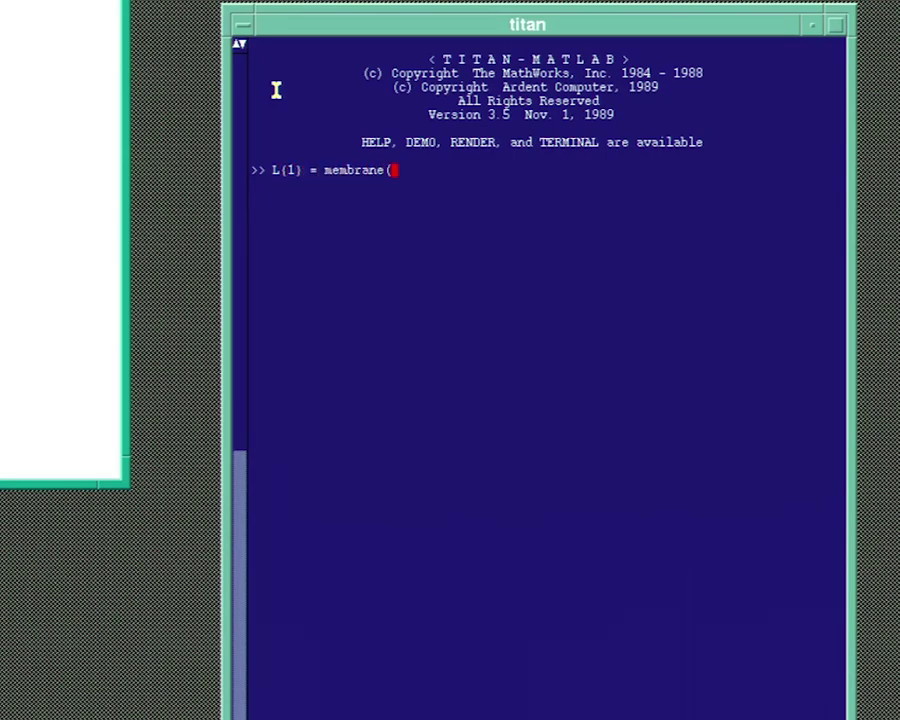
type("2")
key("BackSpace")
type("1,25,11,11)")
key("Return")
type("L")
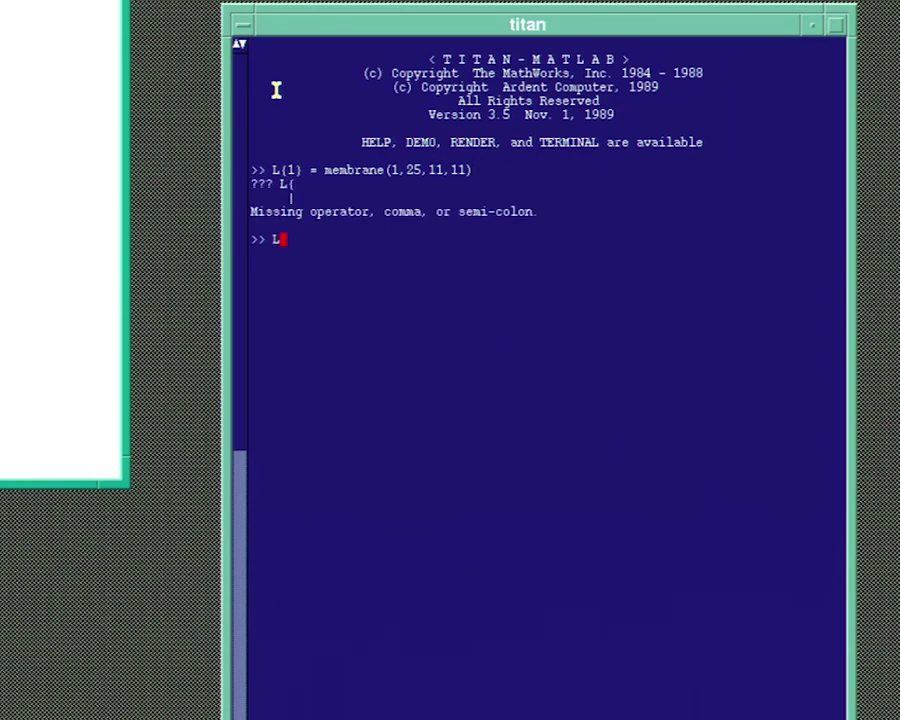
type("1 = membrane")
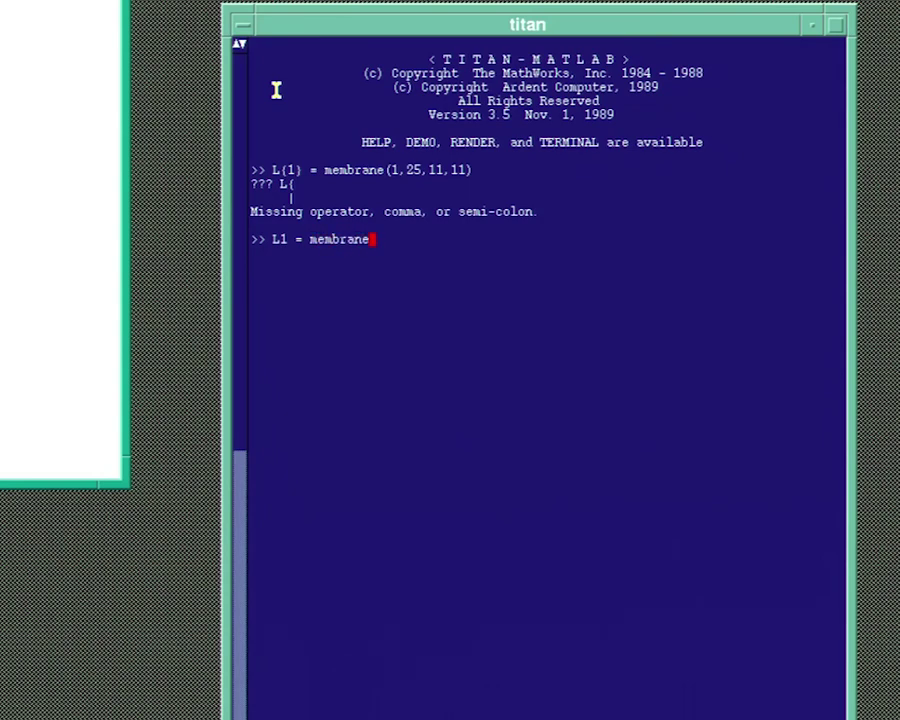
type("(1")
type(",10")
key("BackSpace")
key("BackSpace")
- Complete and run L1 = membrane(1,25,11,11), printing the 51-column eigenfunction matrix
type("25,")
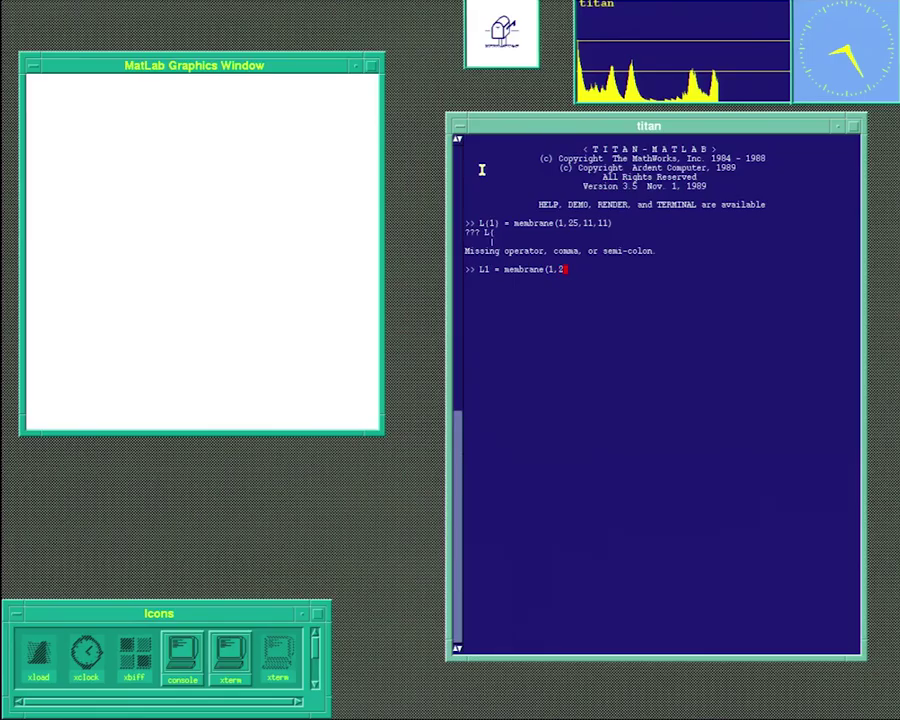
type("11,11")
key("Return")
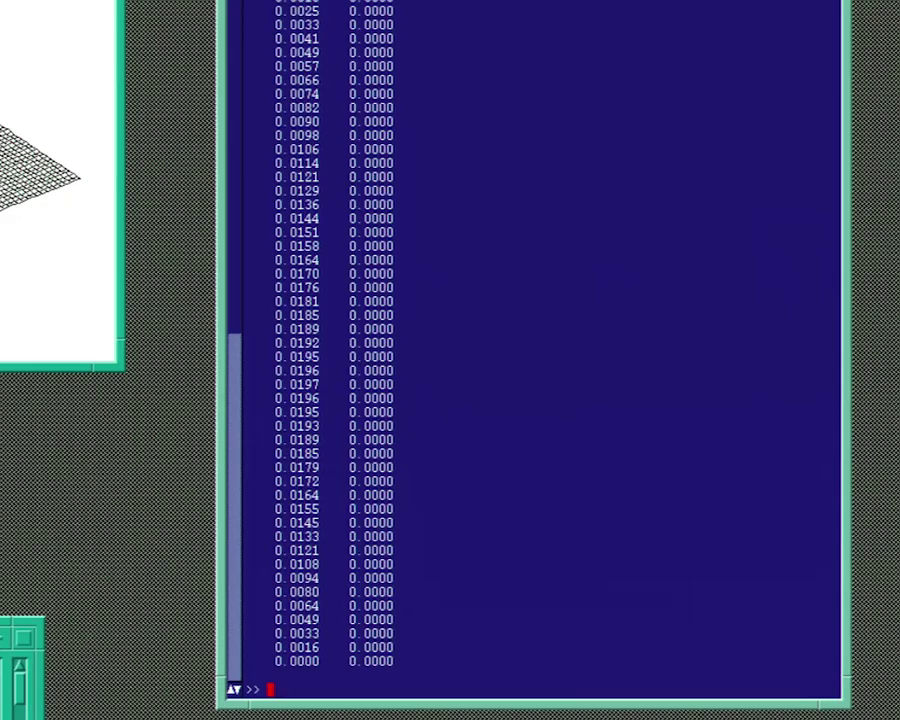
- Blank the 9-by-9 corner block with L1(1:9,1:9) = NaN
type("L1(1:9,1:9) = NaN")
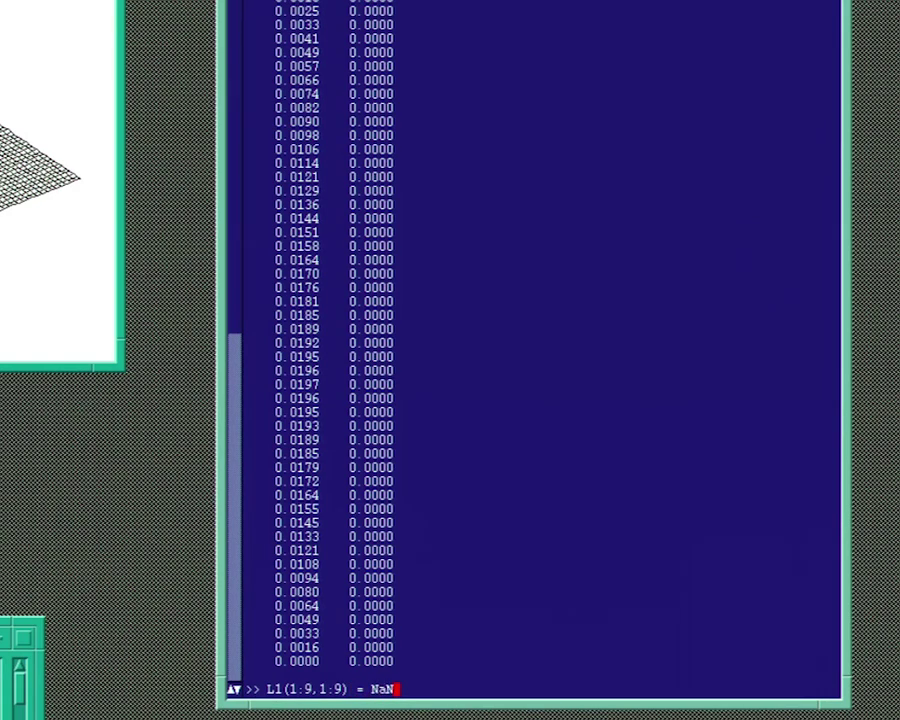
key("Return")
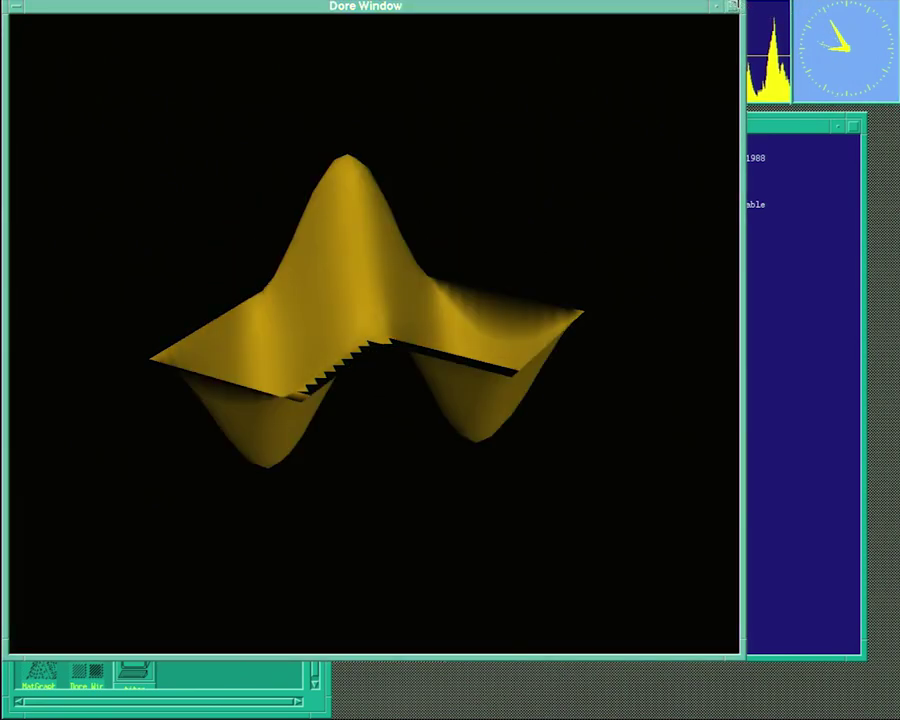
- Restore the Dore Window, print L1, and report max absolute values: L1 2.0282e-06, L3 0.9995
left_click(733, 6)
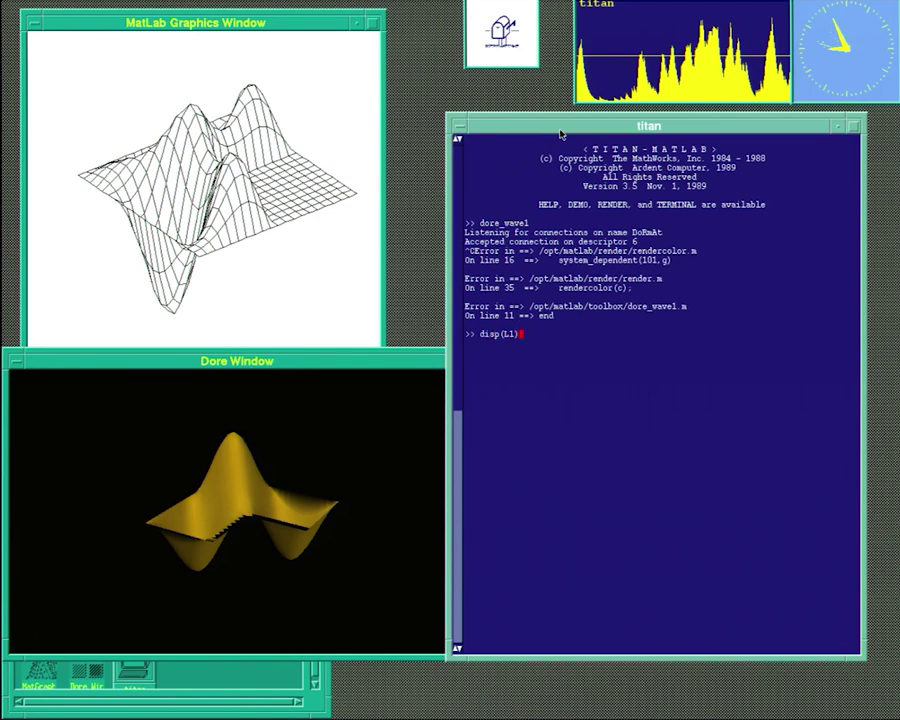
key("Return")
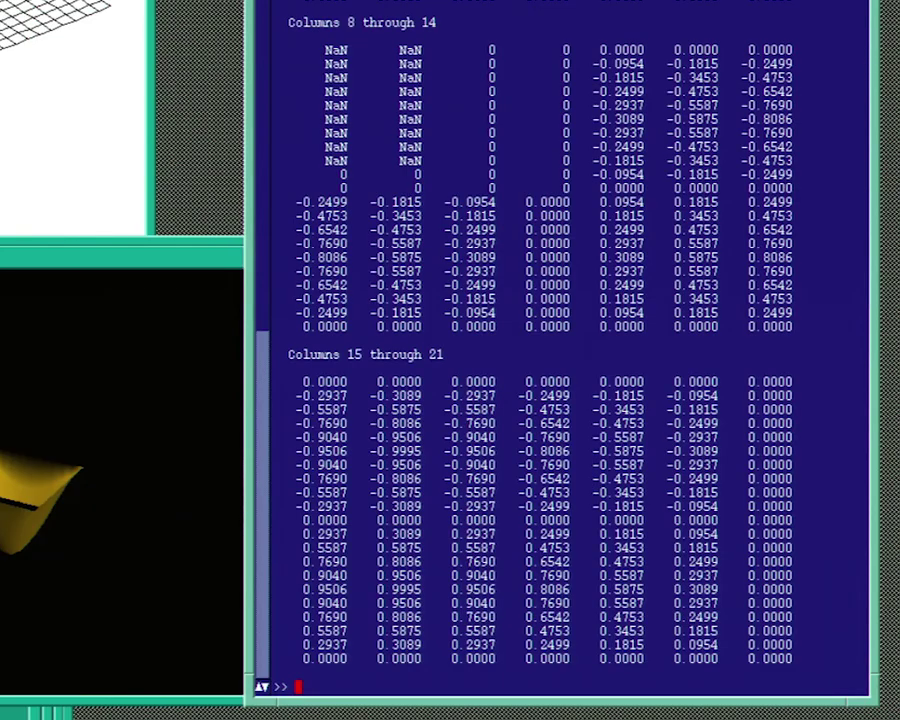
type("disp(max(")
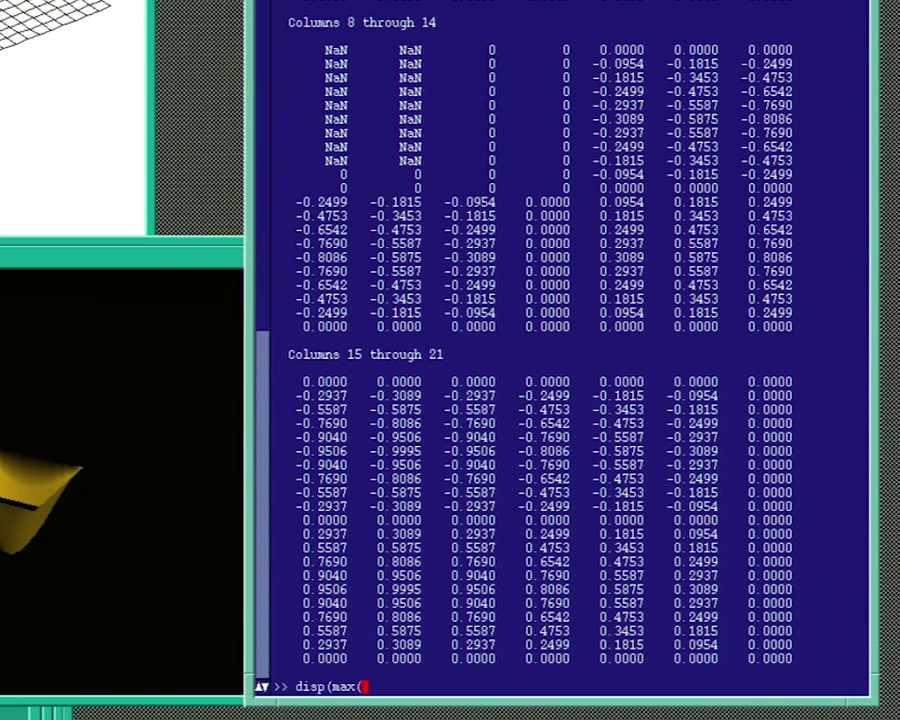
type("max(abs(L1))")
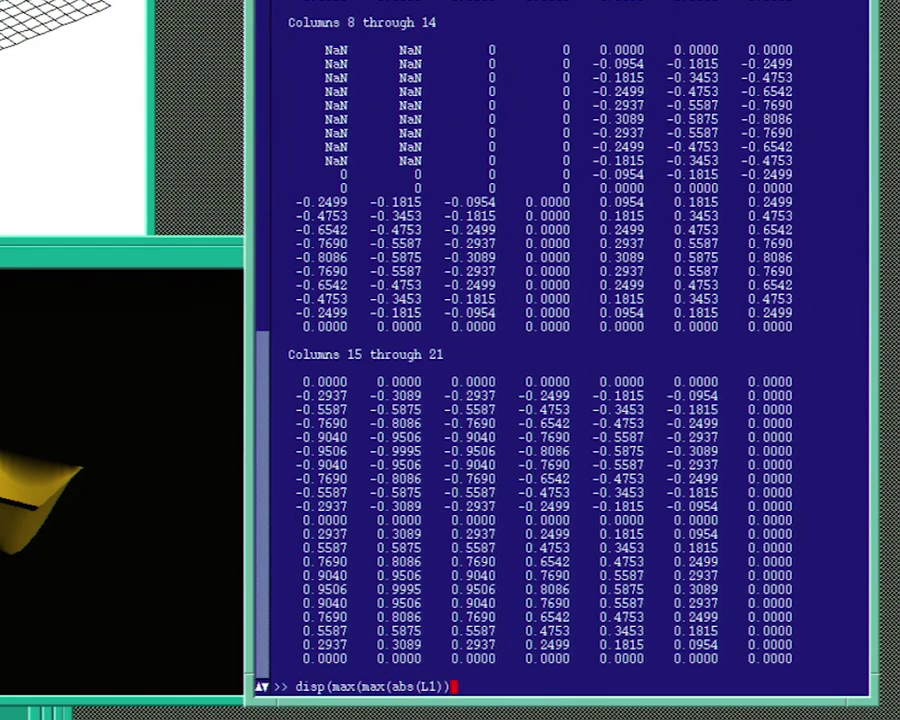
type("))")
key("Return")
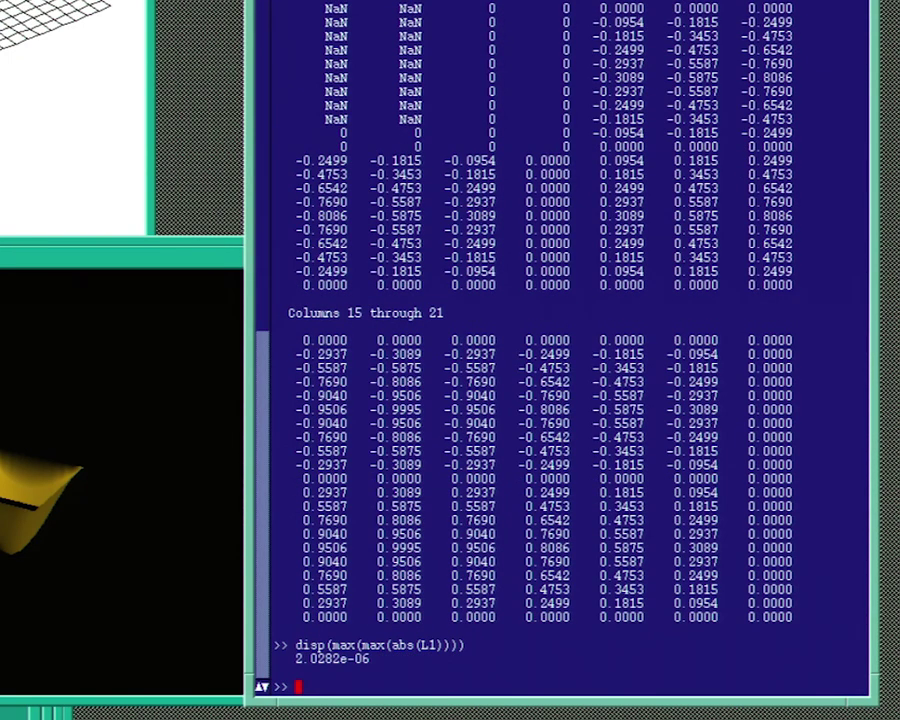
type("disp(max(max(abs(L3")
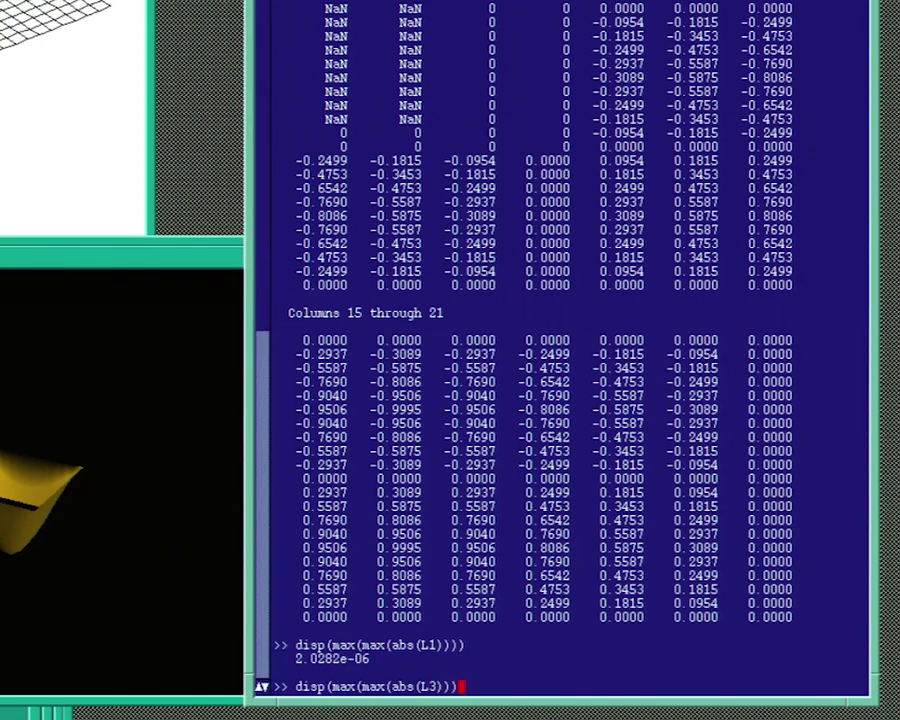
key("Return")
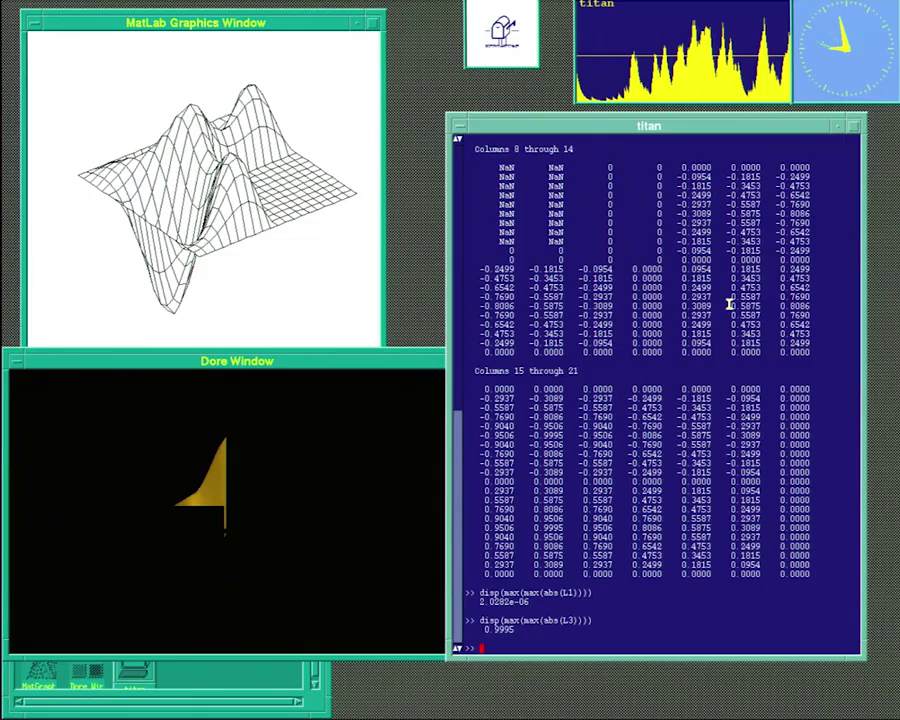
- Run dore_wave0 to animate the red L-shaped membrane surface in the Dore Window
type("dore_wave0")
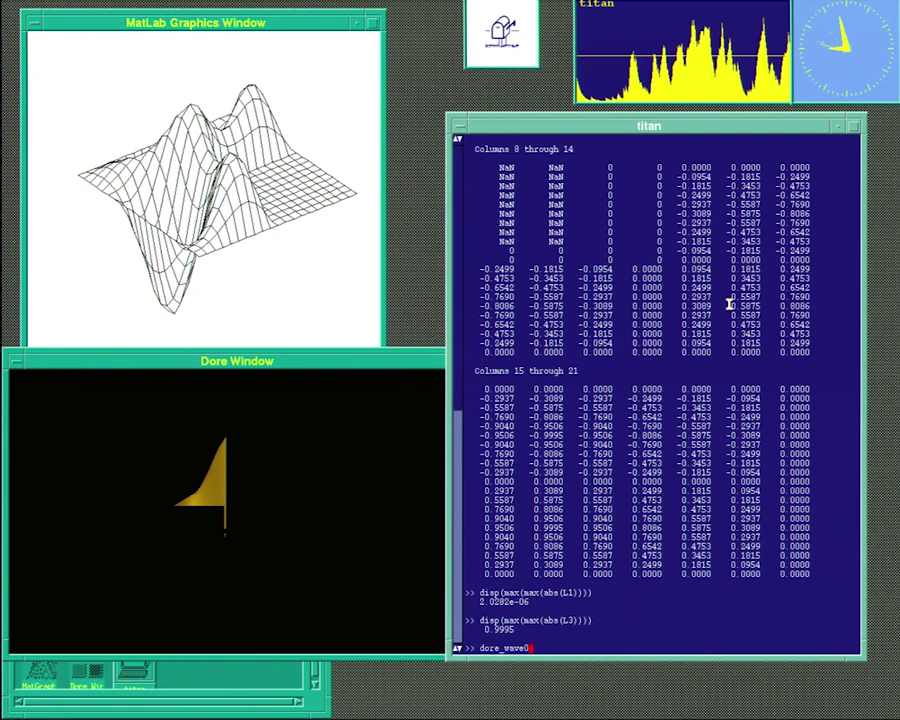
key("Return")
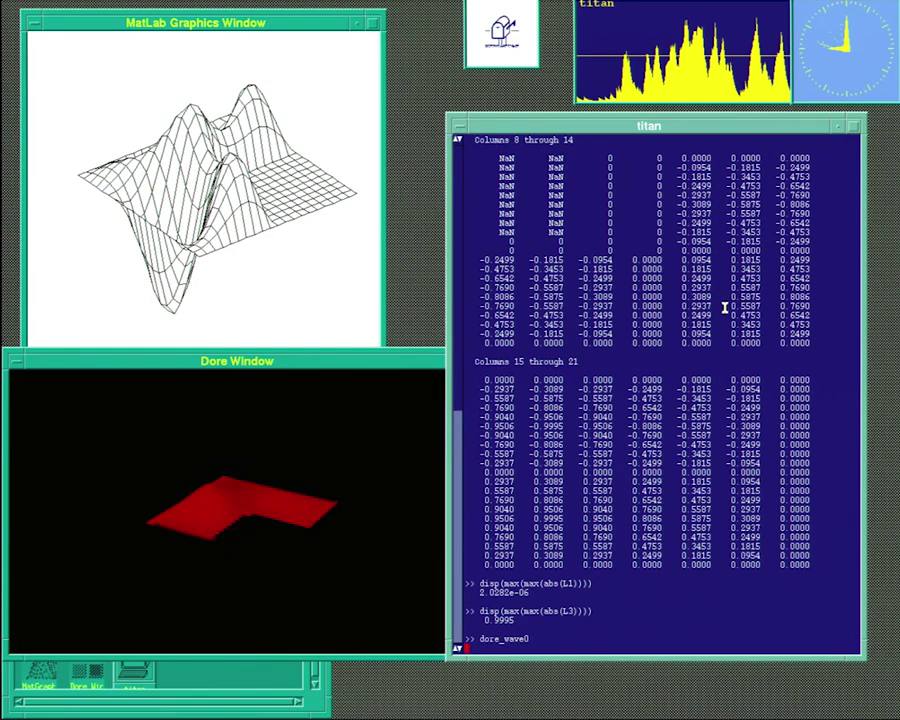
- Open dore_wave.m in vi and scroll through the default arguments and NaN loop
type("vi dore")
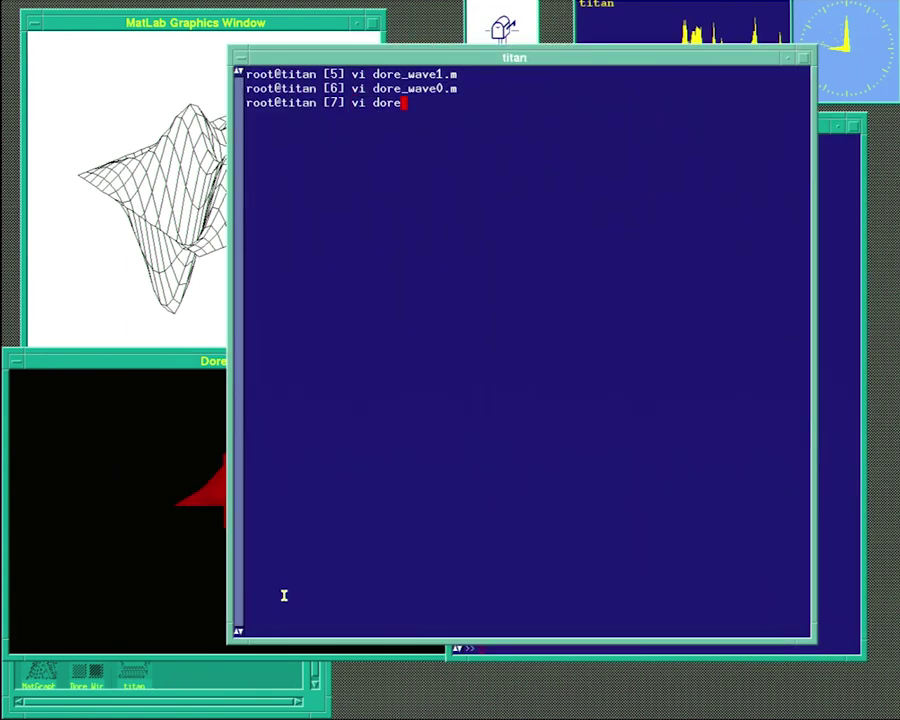
type("_wave.m")
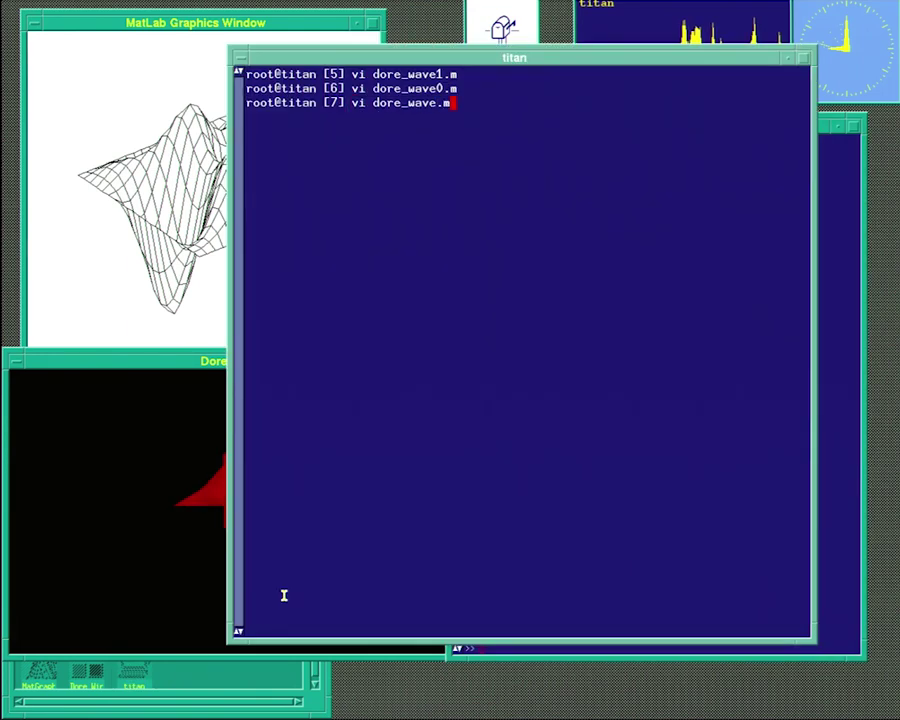
key("Return")
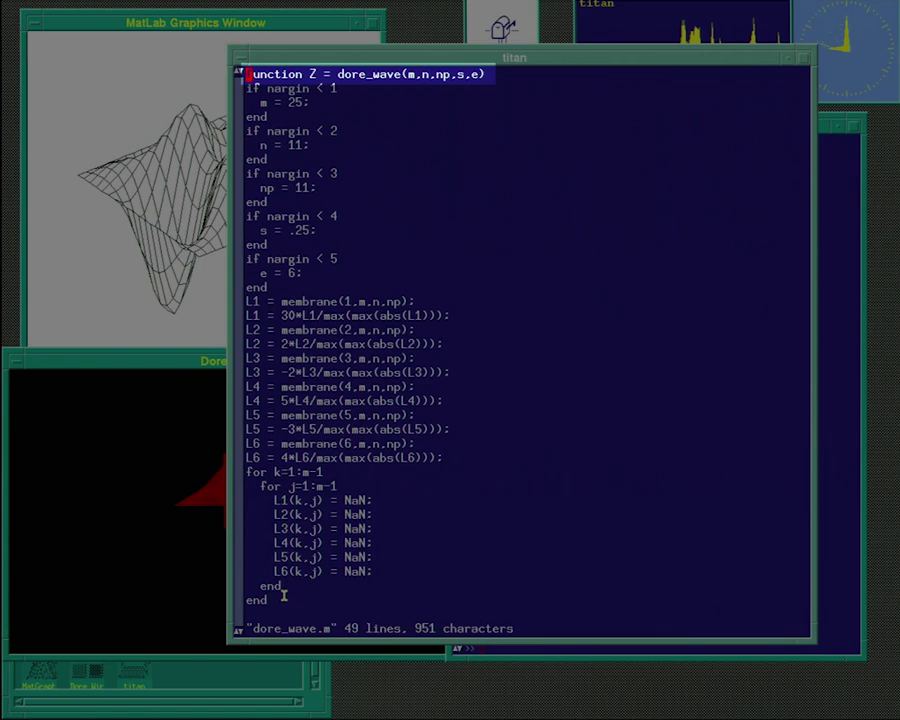
key("j")
key("j")
key("j")
key("j")
key("j")
key("j")
key("j")
key("j")
key("j")
key("j")
key("j")
key("j")
key("j")
key("j")
key("j")
key("j")
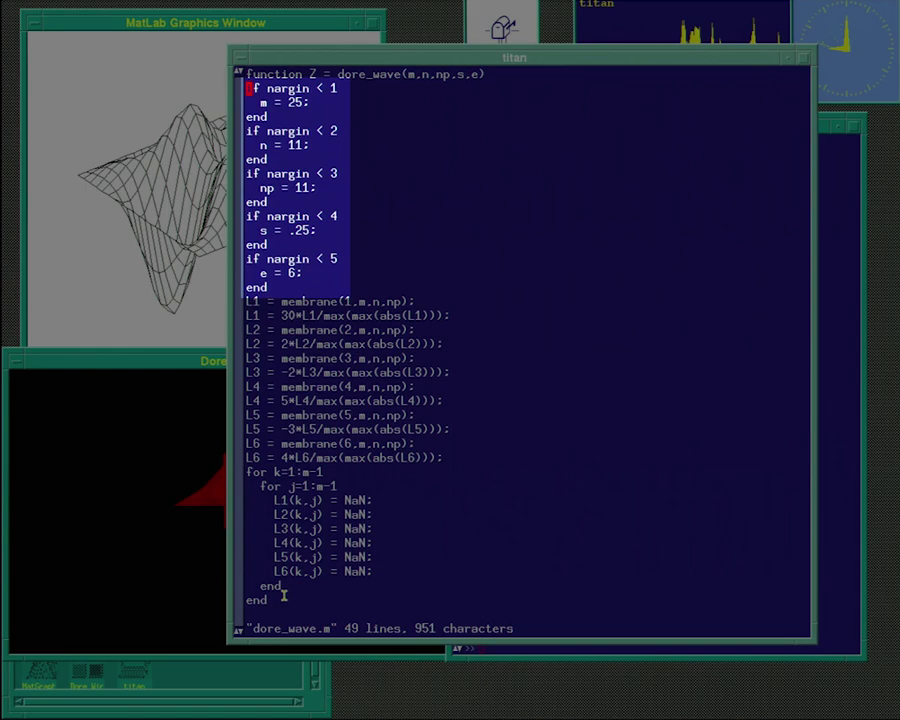
key("j")
key("j")
key("j")
key("j")
key("j")
key("j")
key("j")
key("j")
key("j")
key("j")
key("j")
key("j")
key("j")
key("j")
key("j")
key("j")
key("j")
key("j")
key("j")
key("j")
key("j")
key("j")
key("j")
key("j")
key("j")
key("j")
key("j")
key("j")
key("j")
key("j")
key("j")
key("j")
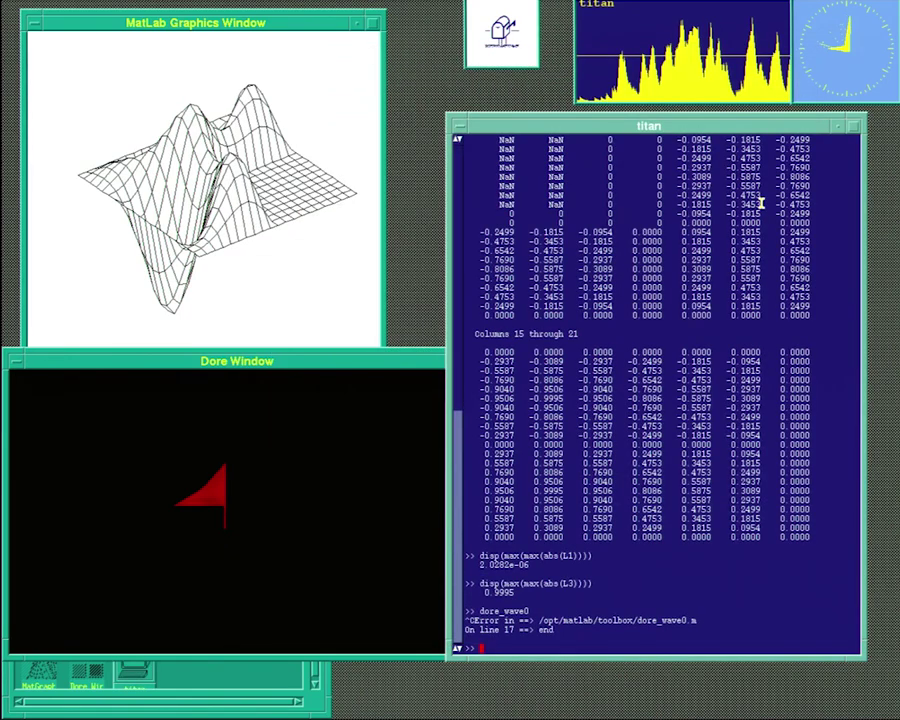
- Run dore_wave(50) to render the gold membrane on a finer 50-point grid
type("dore_wave(")
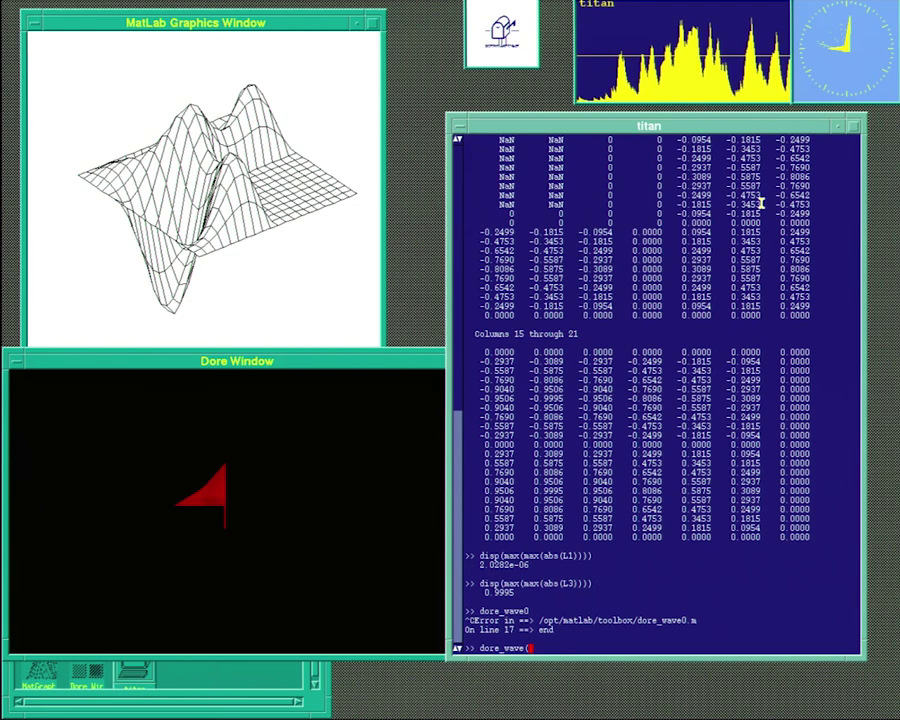
type("50)")
key("Return")
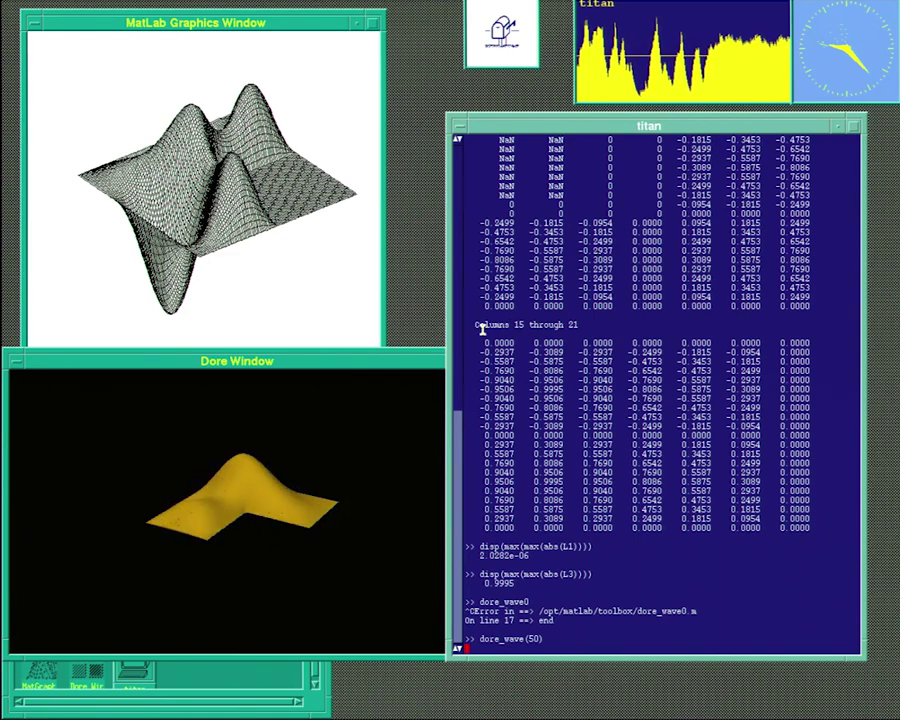
- Maximize the Dore Window to show the dore_wave(50) gold membrane full-screen
left_click(472, 364)
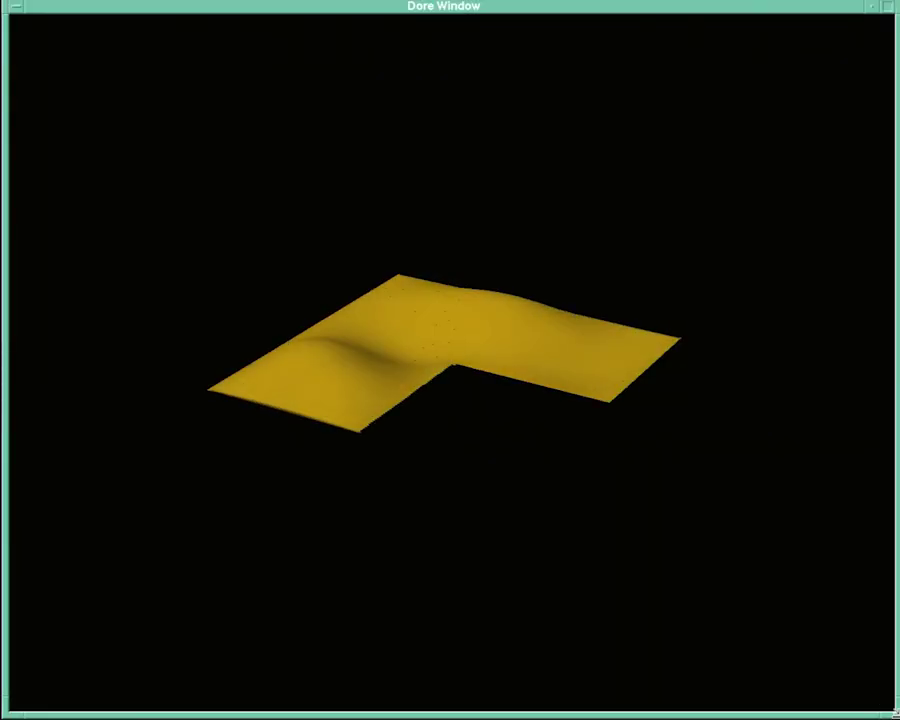